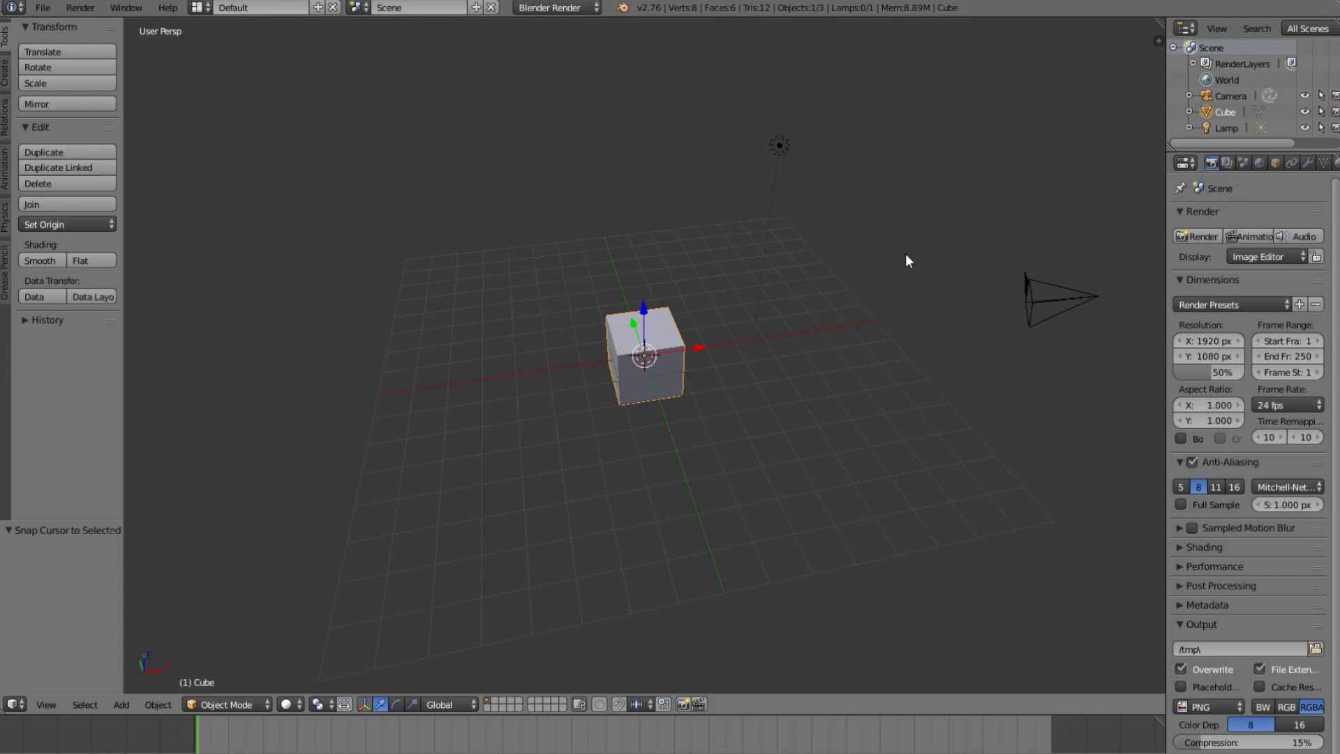
- Switch the scene's render engine to Blender Game
middle_drag(516, 364, 780, 232)
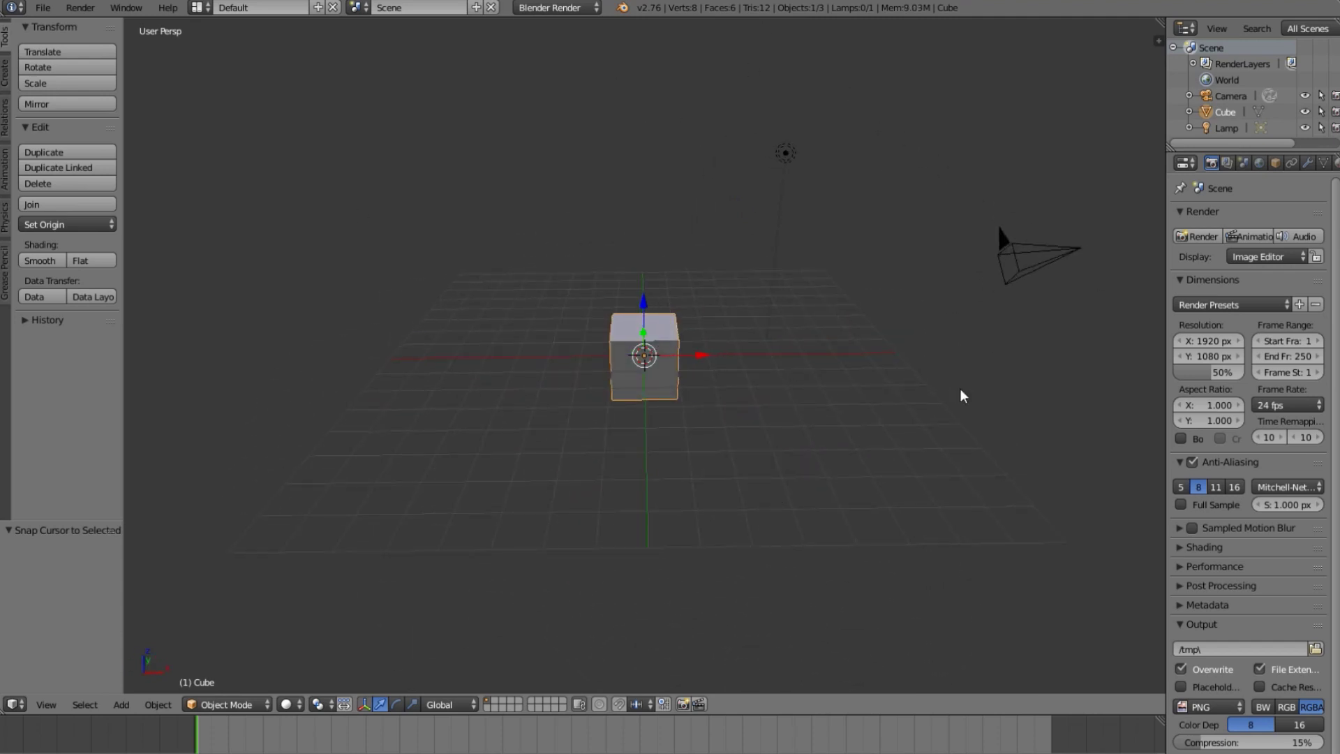
click(559, 8)
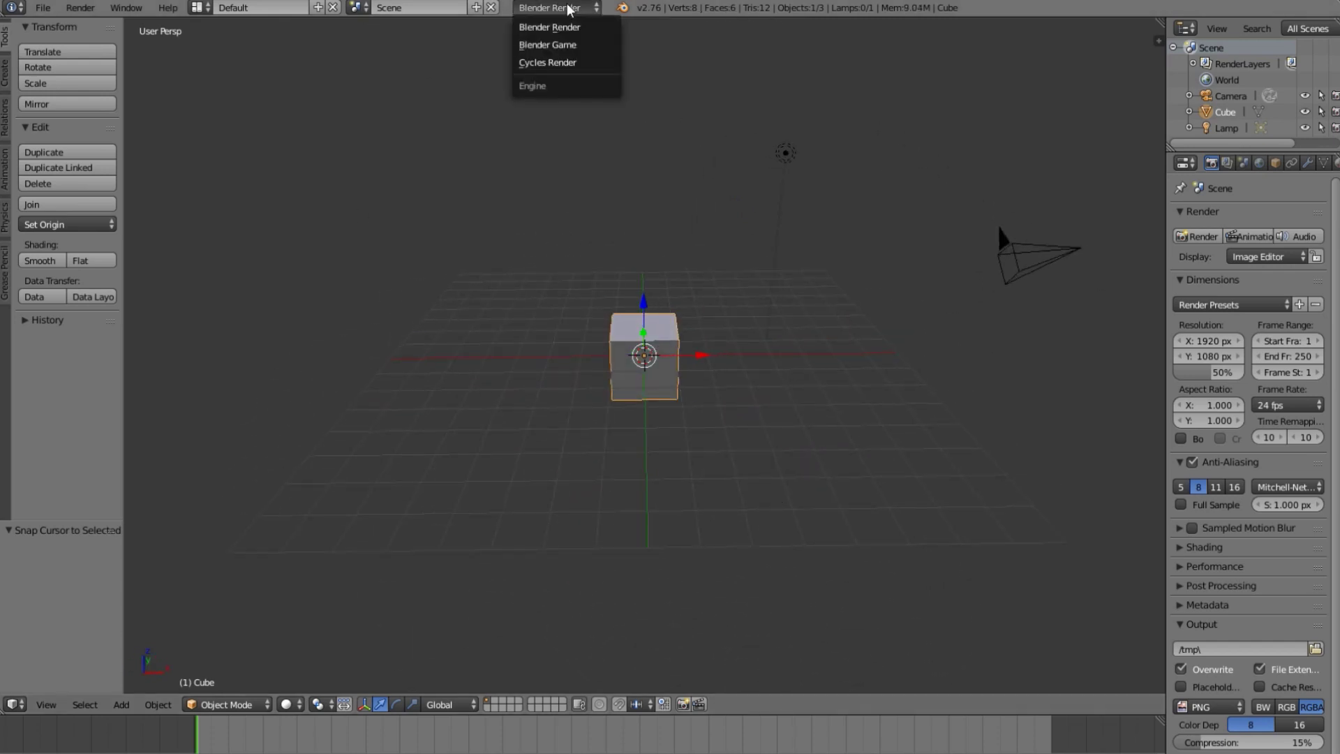
click(574, 46)
- Set the 3D view's material mode to GLSL with Textured Solid off, and its viewport shading to Texture
key(n)
scroll(908, 314, down, 2)
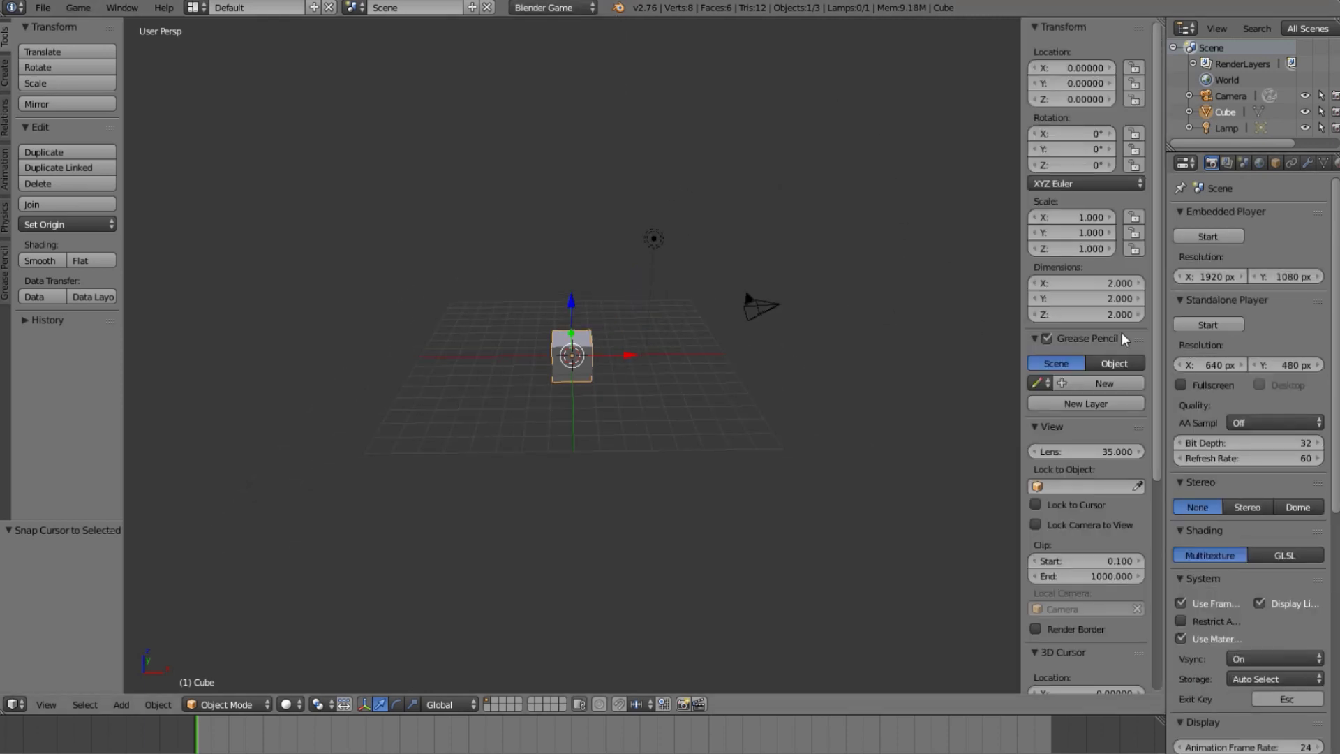
scroll(1016, 327, down, 3)
scroll(1082, 307, down, 9)
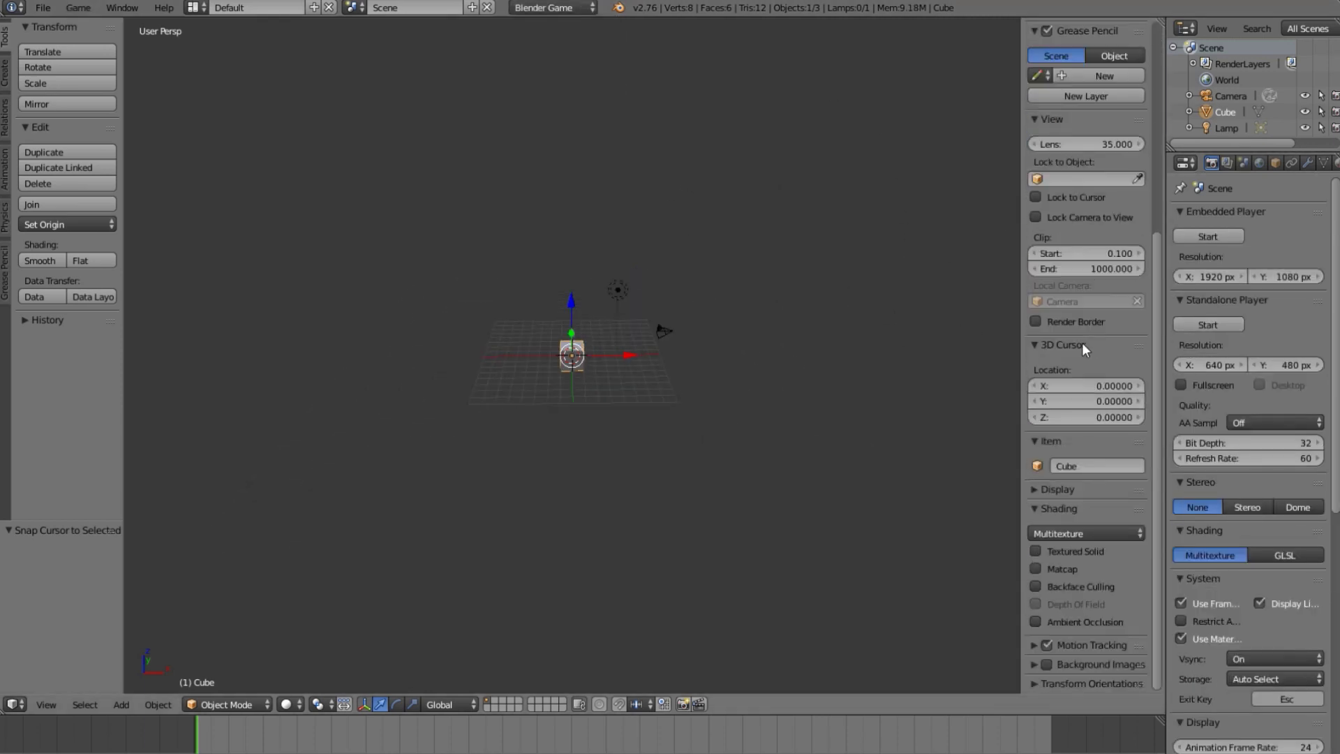
click(1117, 533)
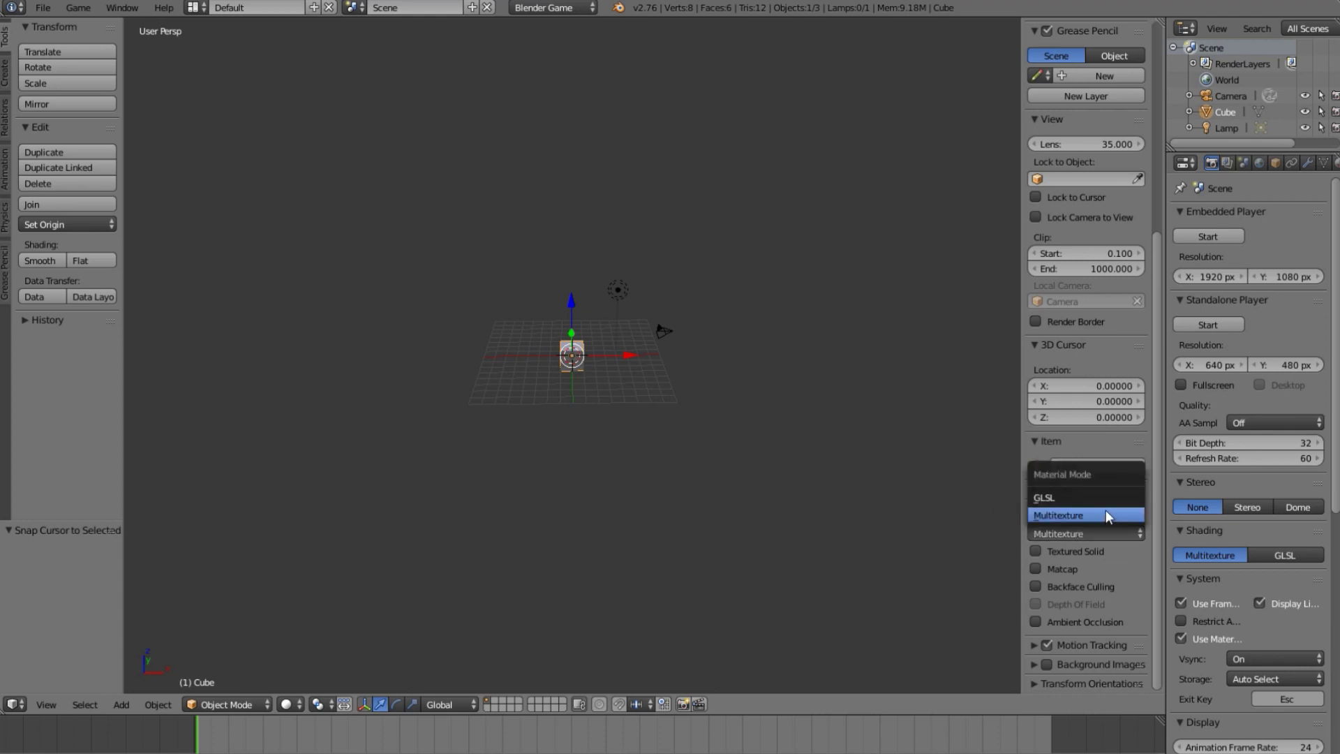
click(1089, 551)
click(1107, 534)
click(1060, 498)
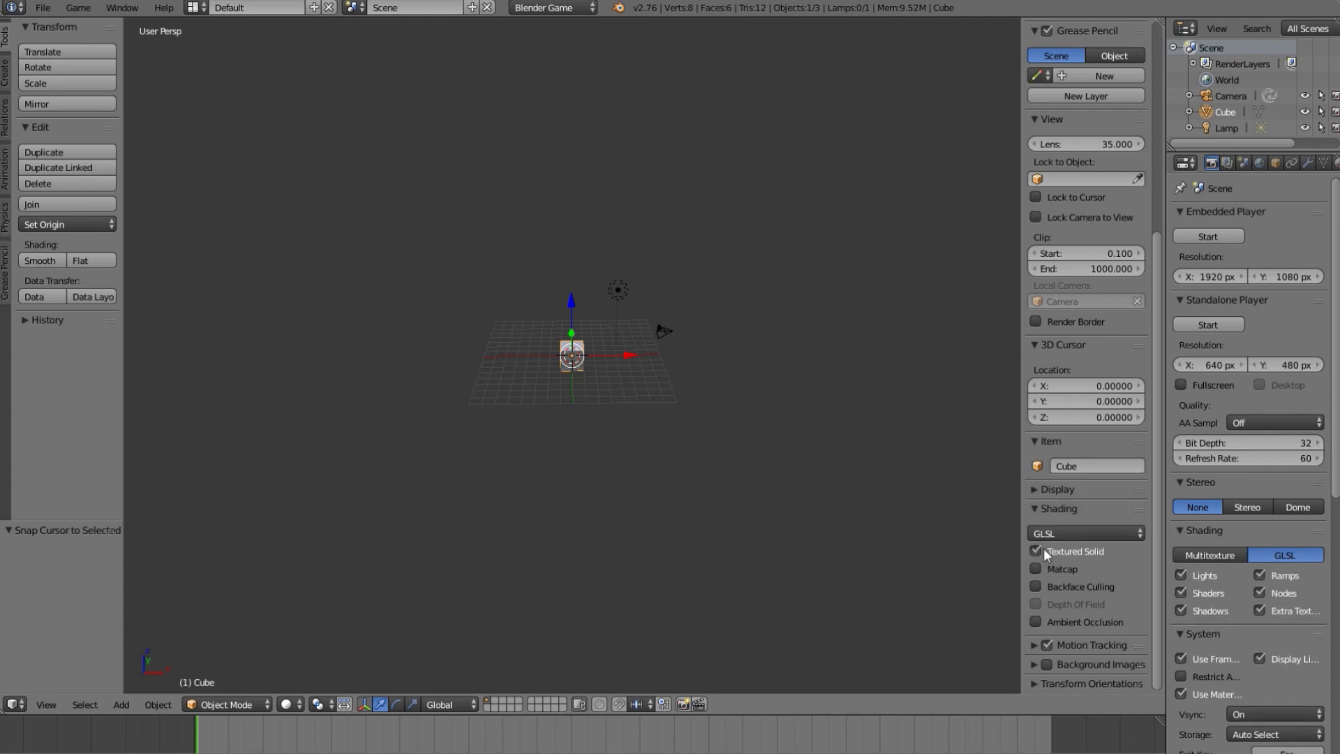
click(1045, 551)
click(287, 706)
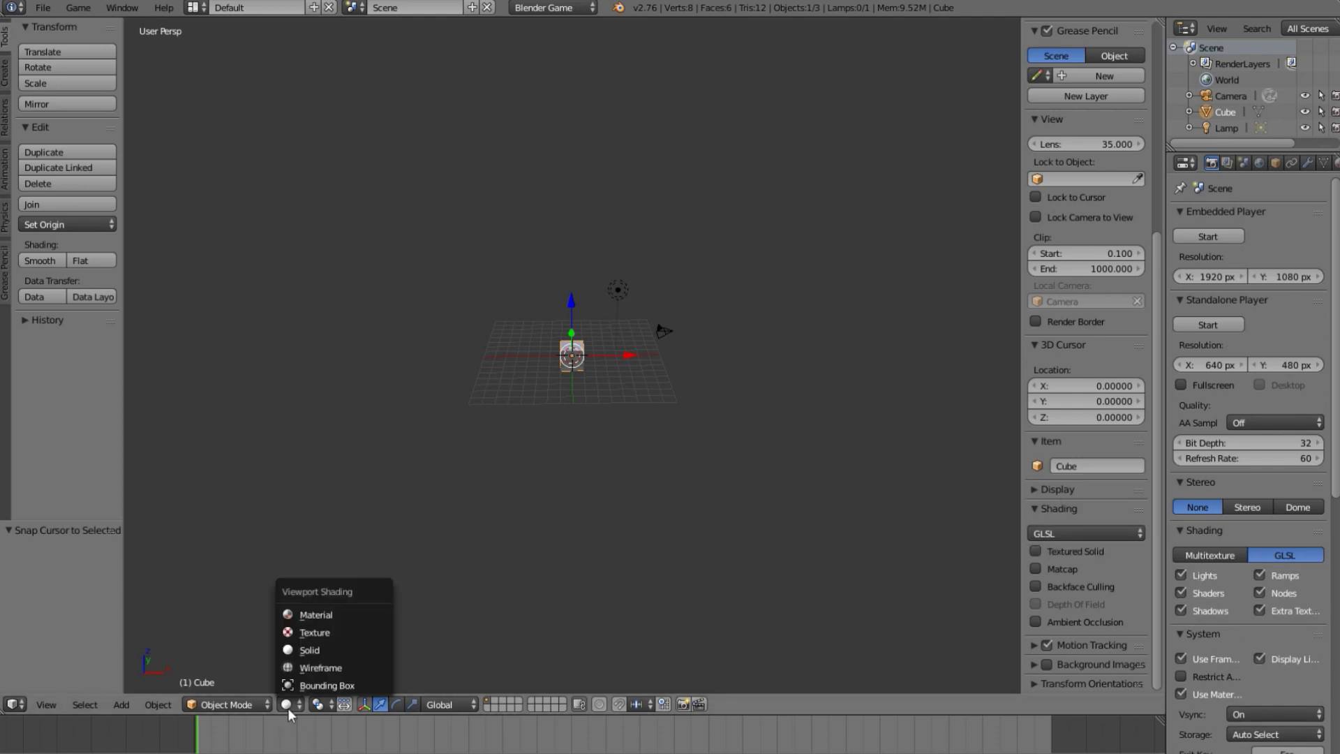
click(349, 634)
- Move the cube up 1 unit along the Z axis
scroll(720, 439, up, 4)
mouse_move(721, 439)
middle_down()
mouse_move(531, 412)
mouse_move(441, 438)
middle_up()
key(a)
scroll(480, 489, down, 3)
middle_drag(479, 489, 537, 383)
scroll(730, 529, up, 2)
right_click(576, 371)
drag(574, 298, 609, 271)
- Add a mesh plane at the origin beneath the cube and scale it up by 8
key(shift+a)
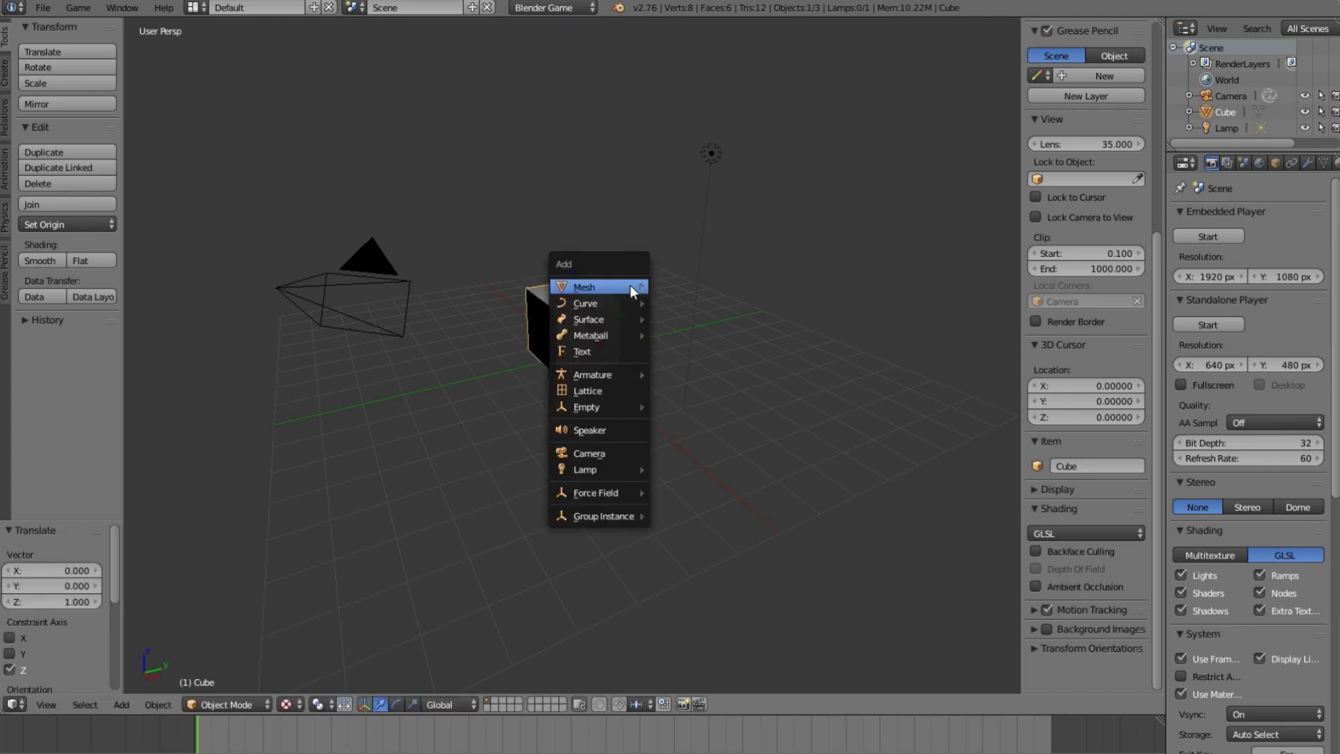
mouse_move(630, 286)
click(687, 287)
key(s)
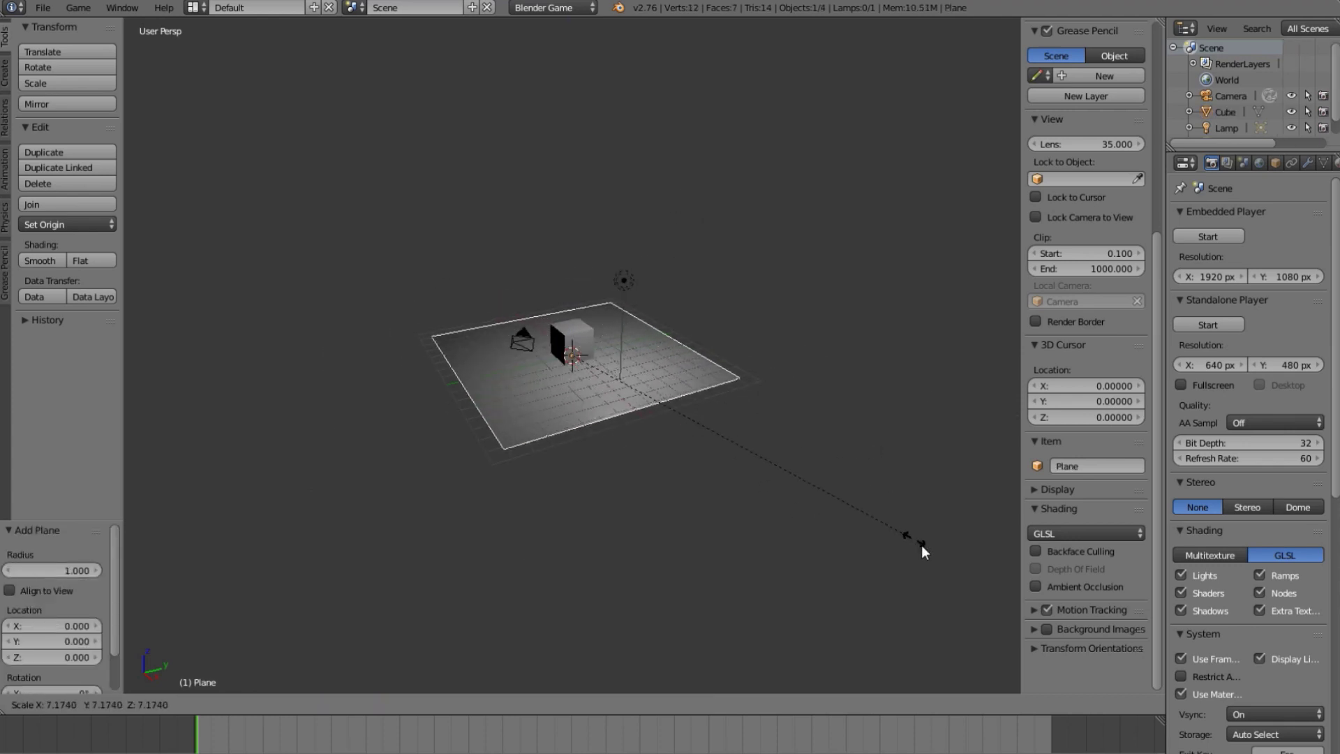
click(954, 564)
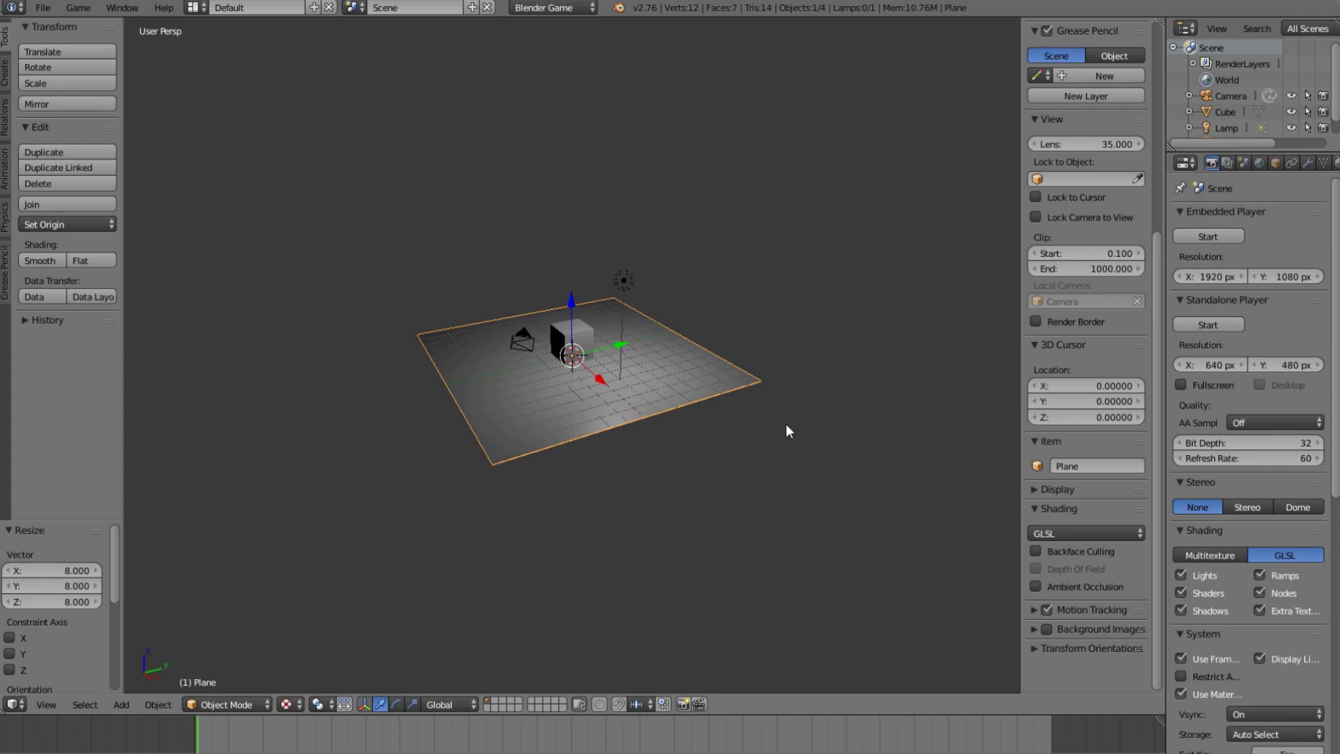
- Change the existing lamp's type to Sun
scroll(787, 425, up, 5)
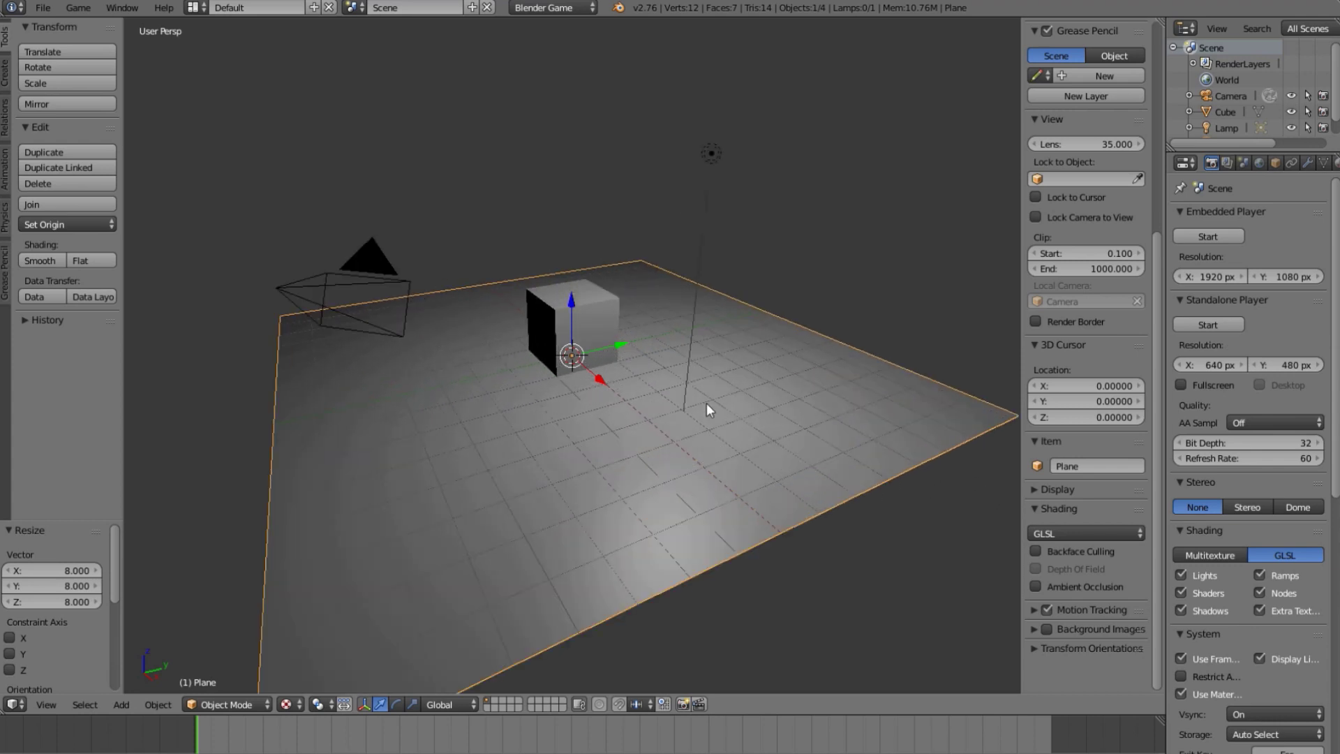
right_click(712, 166)
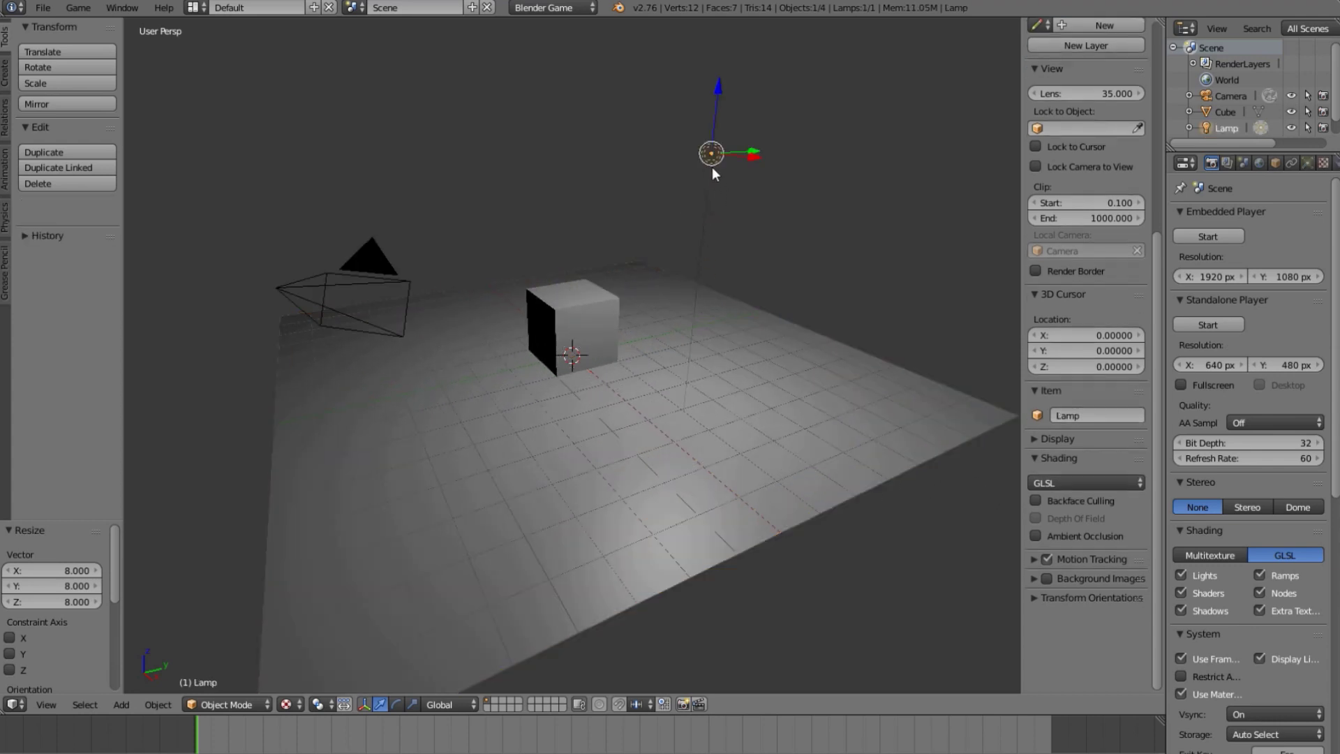
click(1310, 163)
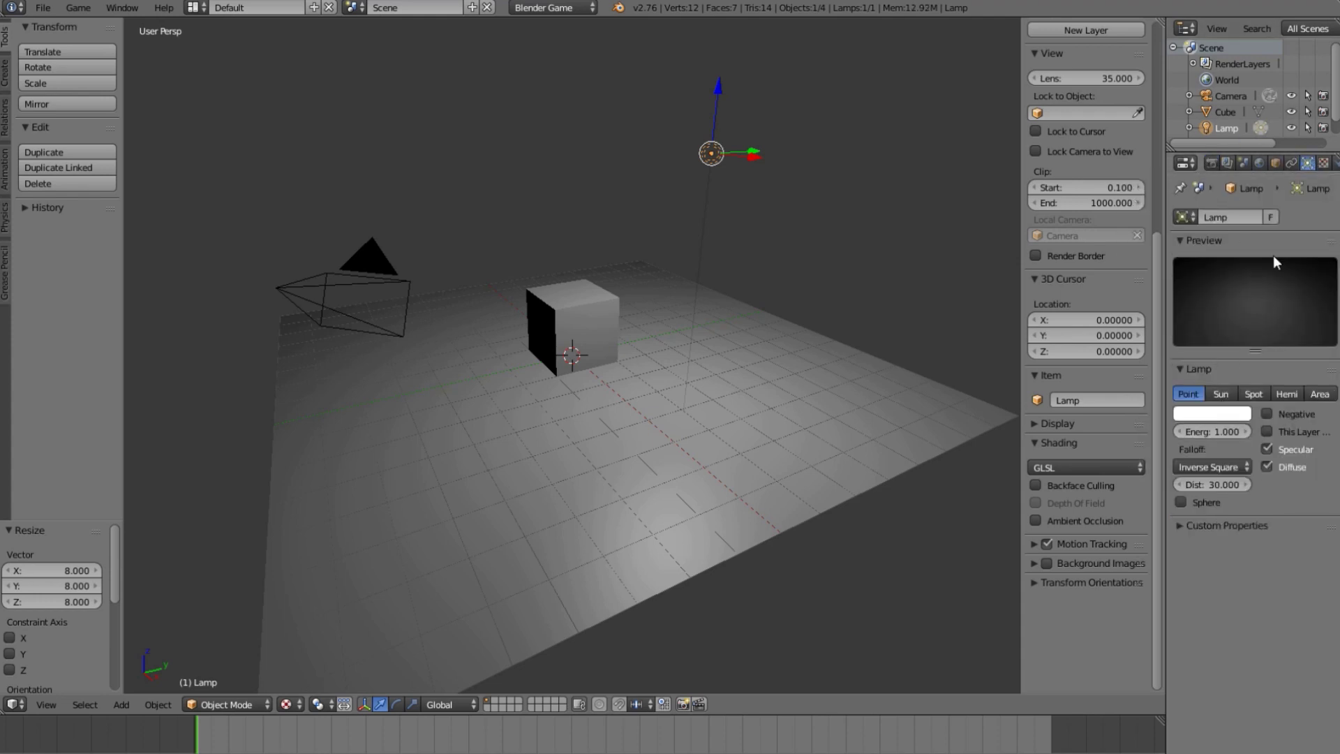
click(1221, 393)
- Rotate the sun lamp by about 15 degrees and deselect everything
middle_drag(487, 462, 656, 576)
text(r)
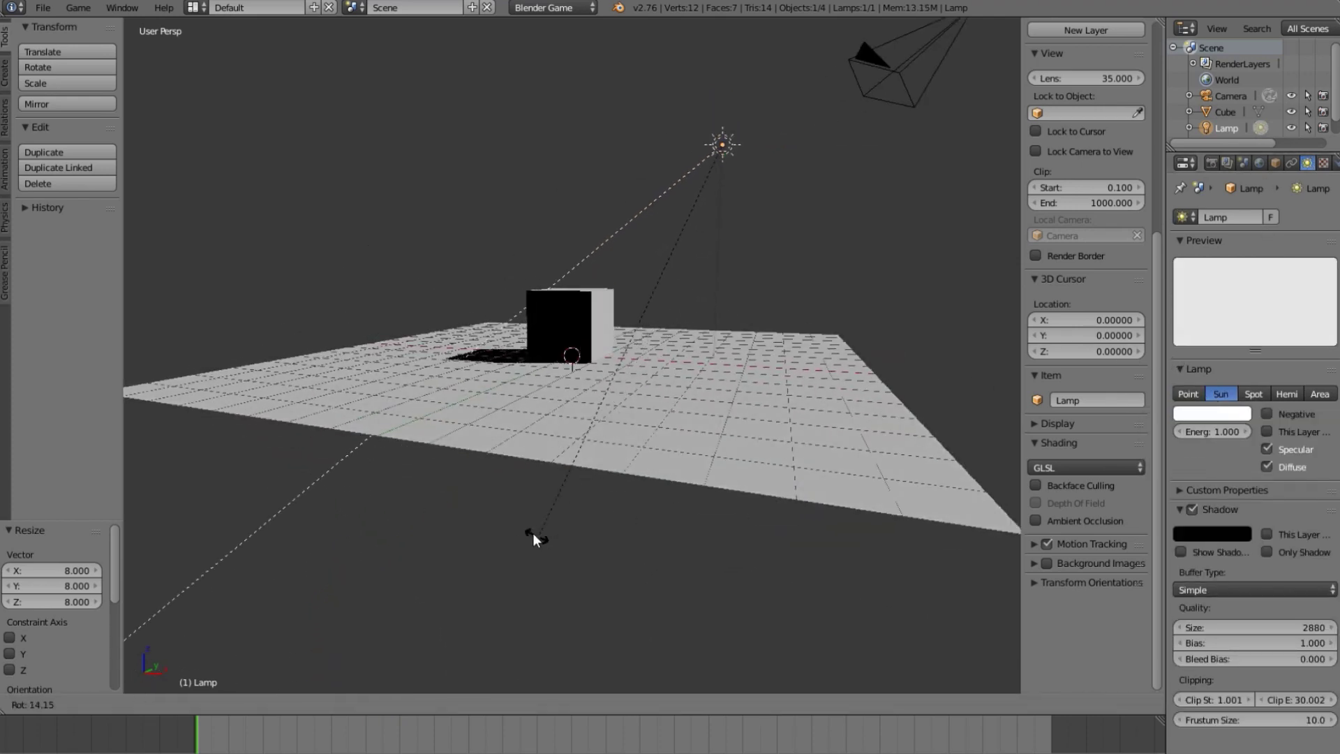
text(15)
key(Return)
scroll(509, 503, down, 4)
key(a)
- Hide the 3D view's tool shelf and set the sun lamp's shadow buffer type to Variance
middle_drag(529, 457, 585, 521)
scroll(585, 521, up, 4)
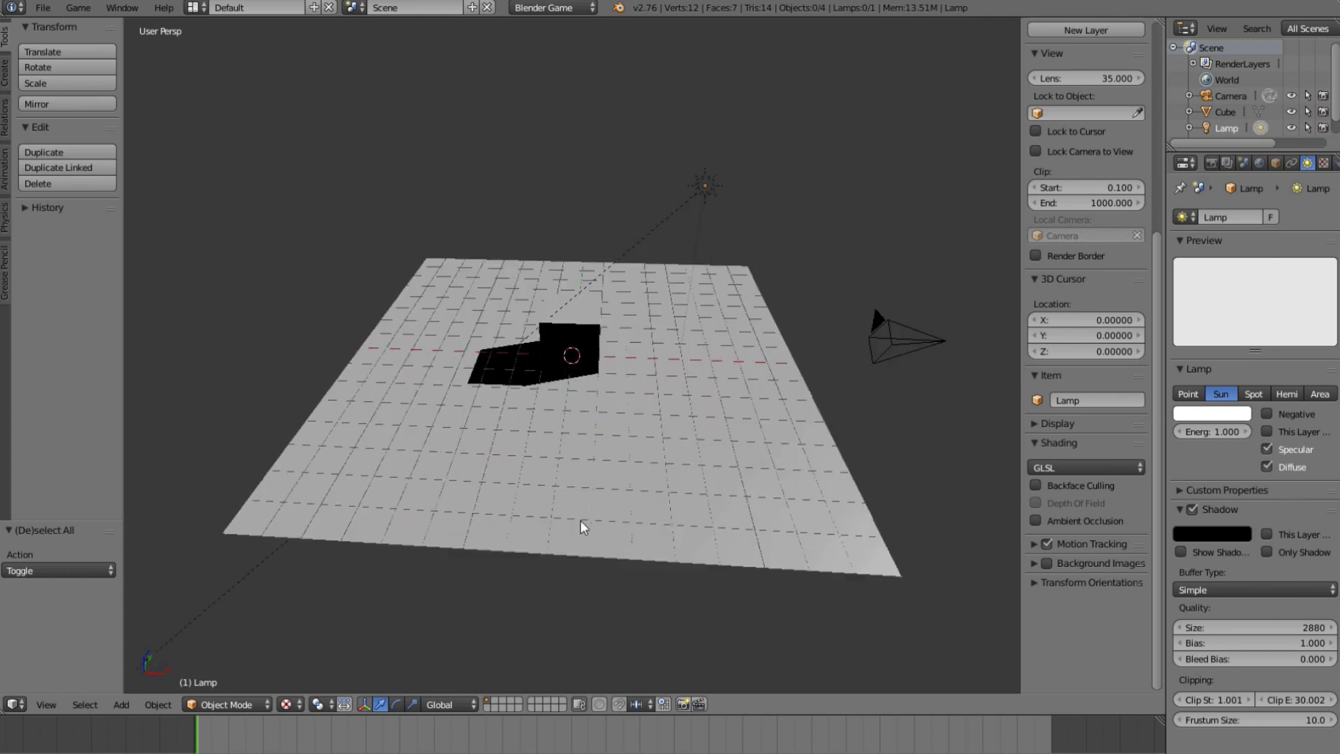
key(t)
scroll(691, 538, down, 2)
scroll(775, 453, up, 4)
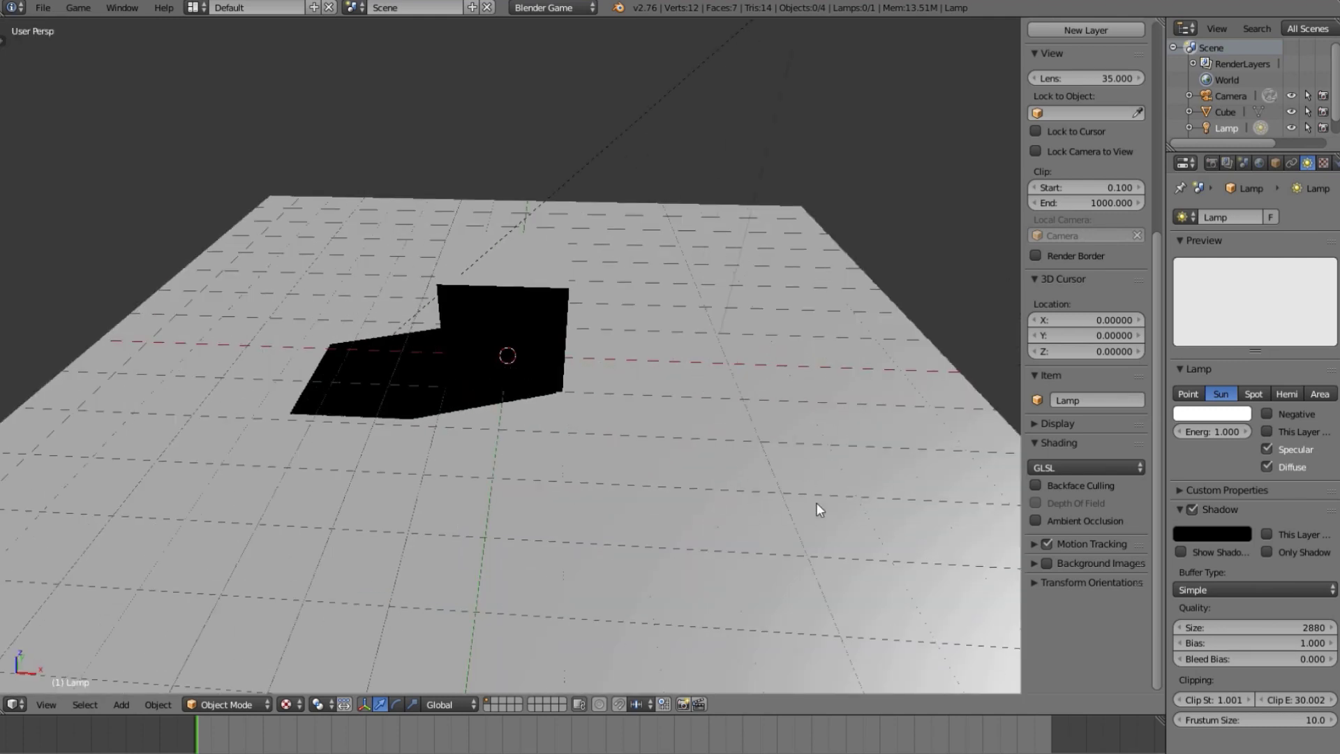
click(1242, 590)
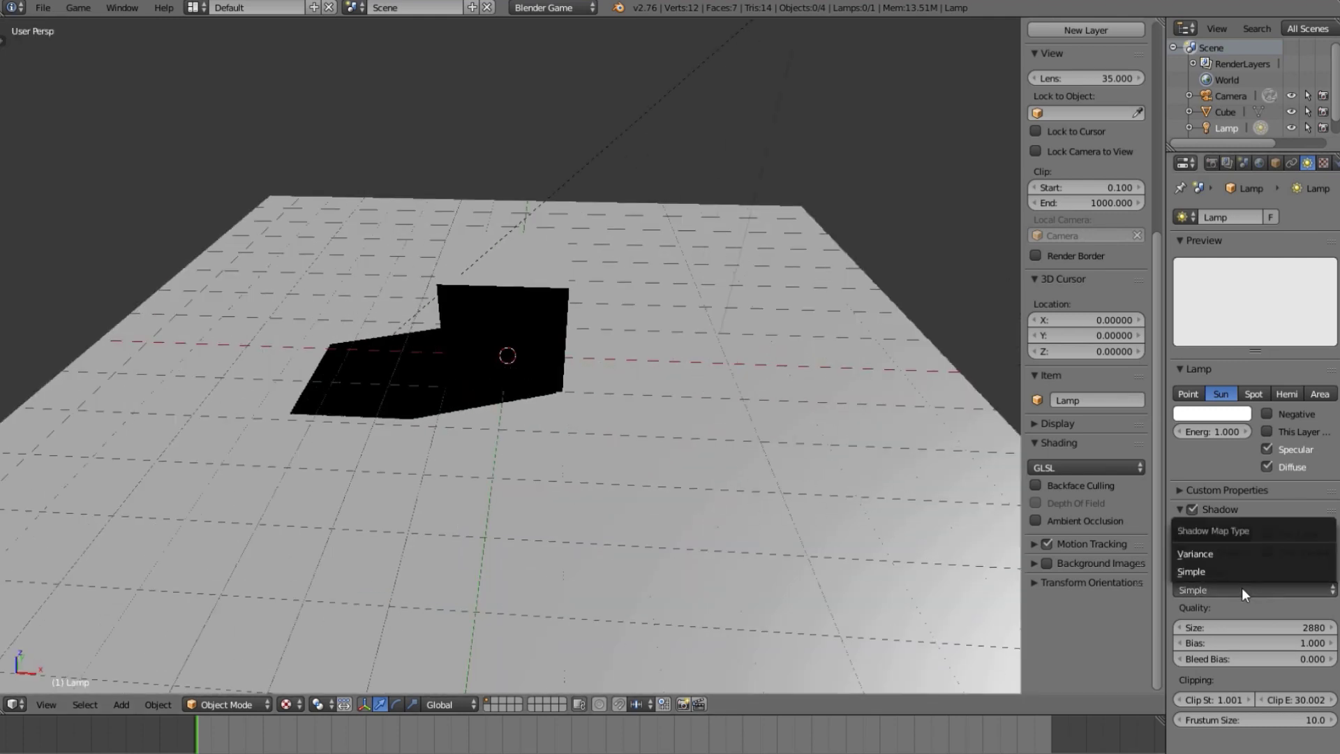
click(1270, 553)
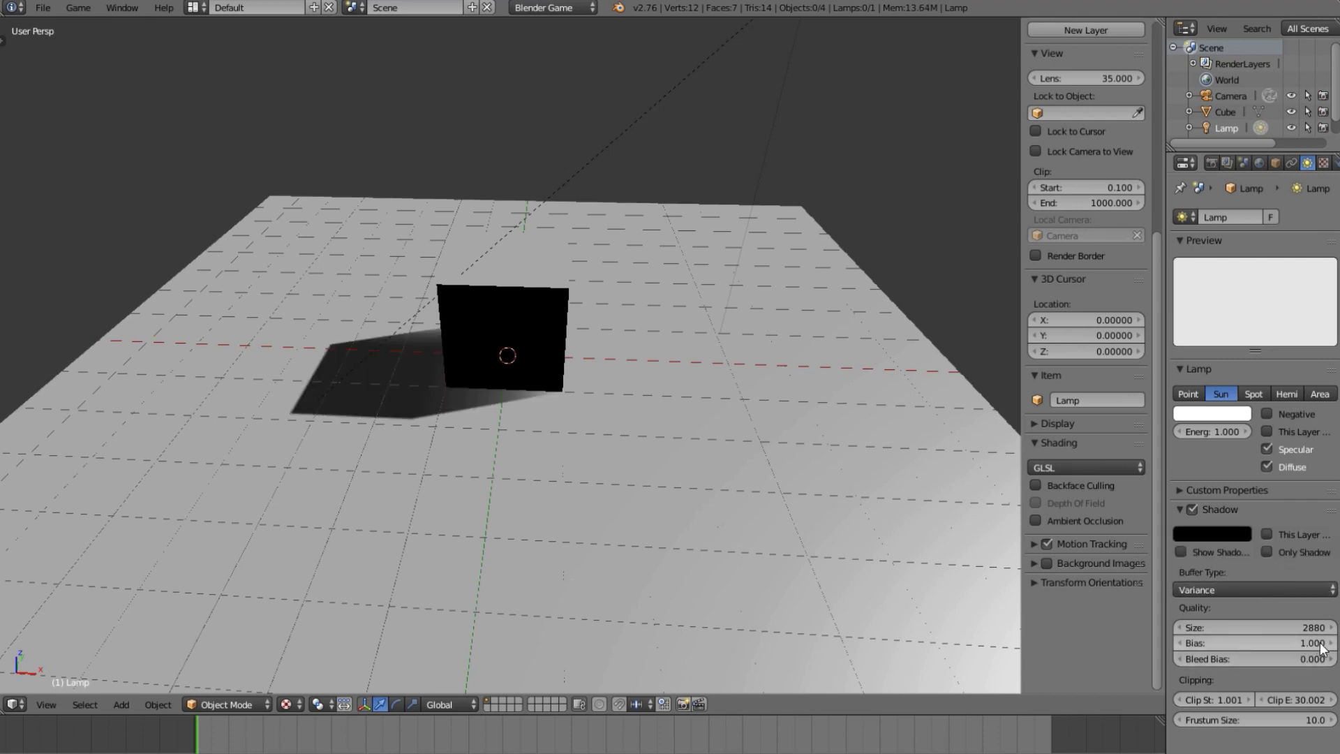
- Set the sun lamp's shadow bias to 0.001 and check the cube's shadow on the plane
drag(1320, 643, 1322, 648)
middle_drag(920, 524, 792, 633)
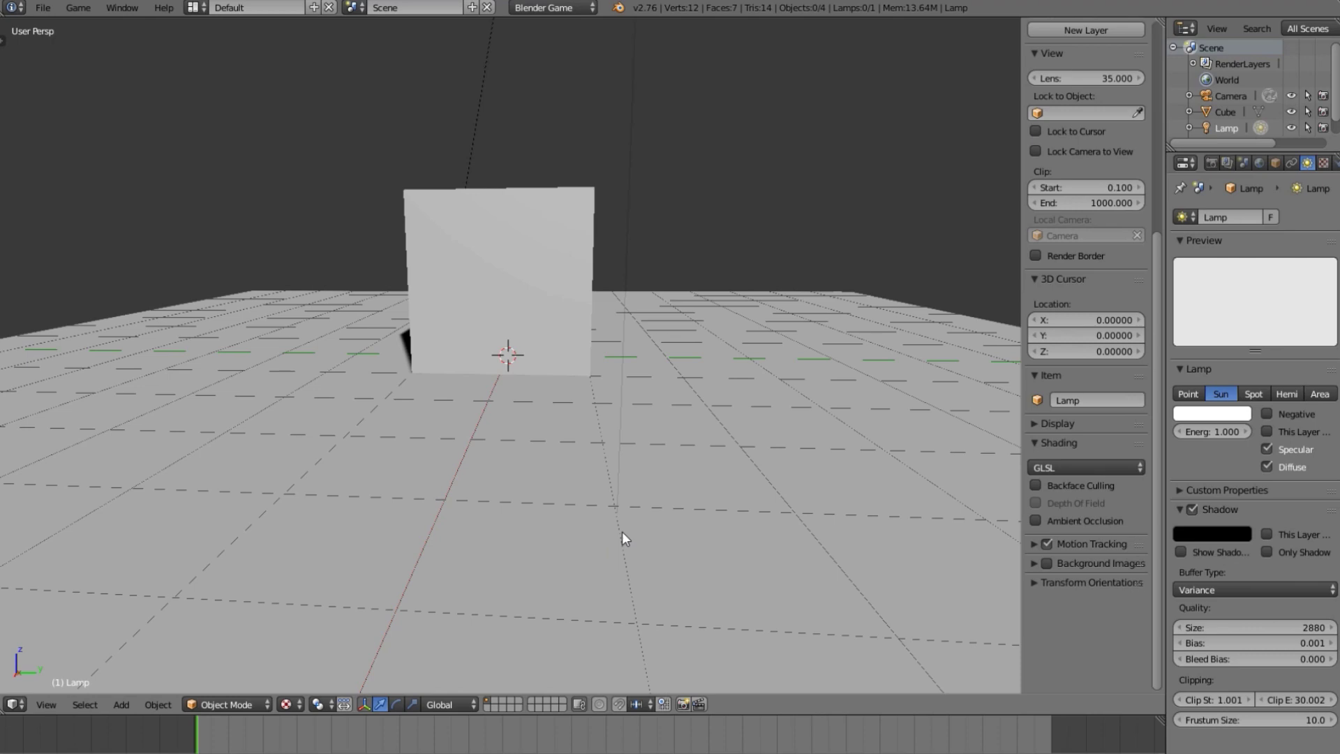
middle_drag(622, 531, 567, 508)
scroll(707, 437, down, 3)
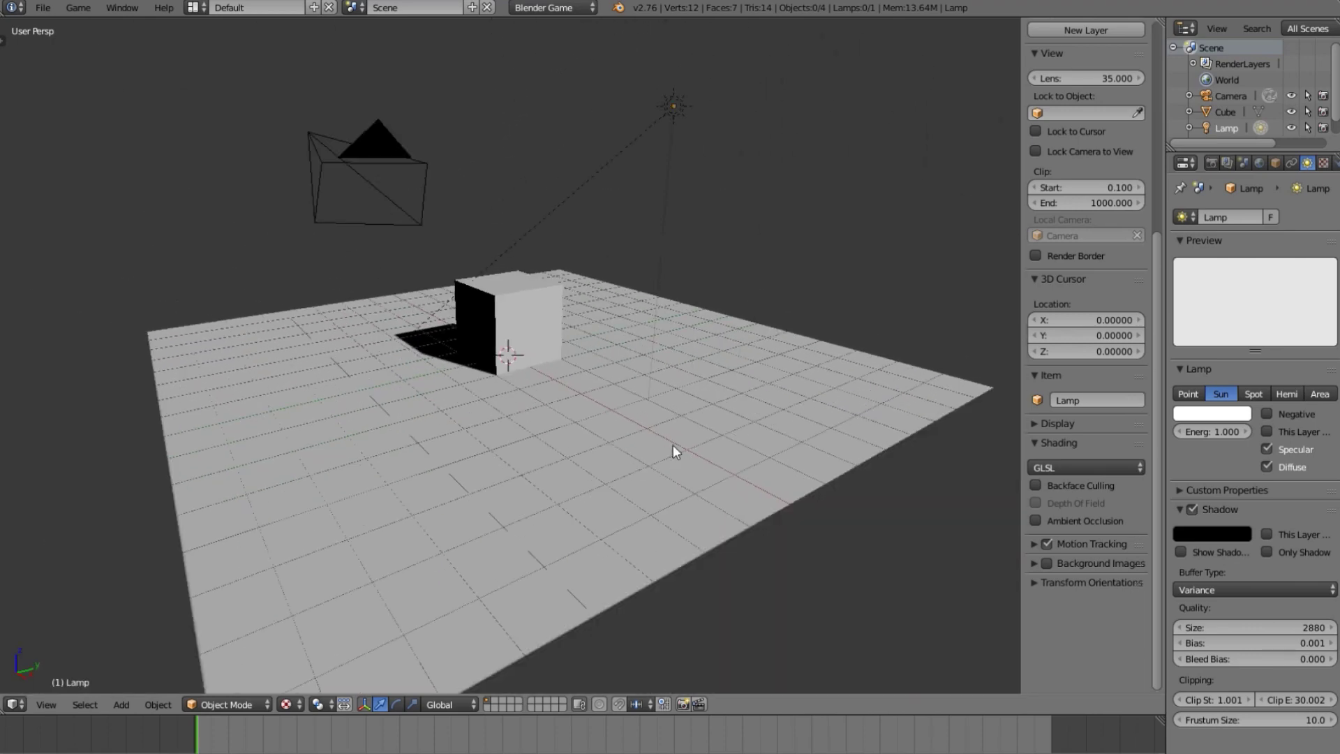
- Hide the 3D view's properties sidebar and split the view vertically, making the new area a Node Editor
key(n)
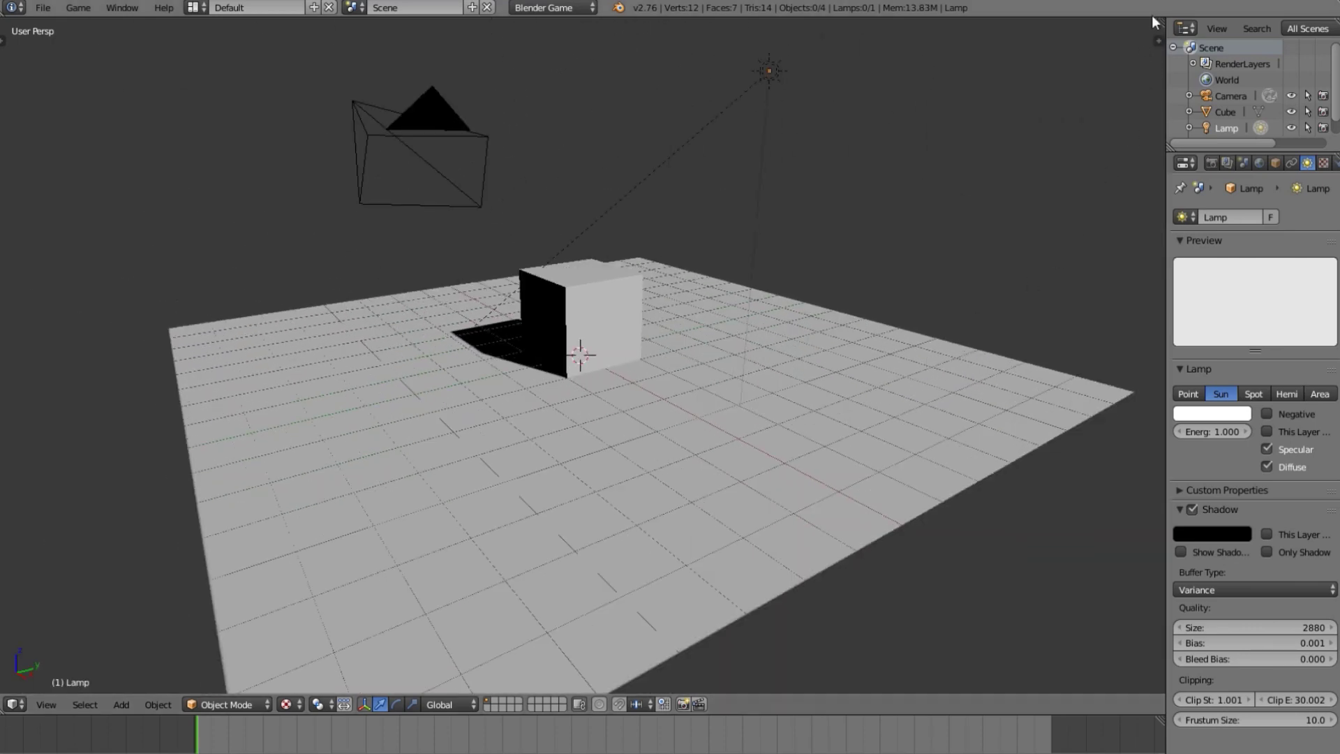
drag(1159, 19, 488, 349)
click(508, 704)
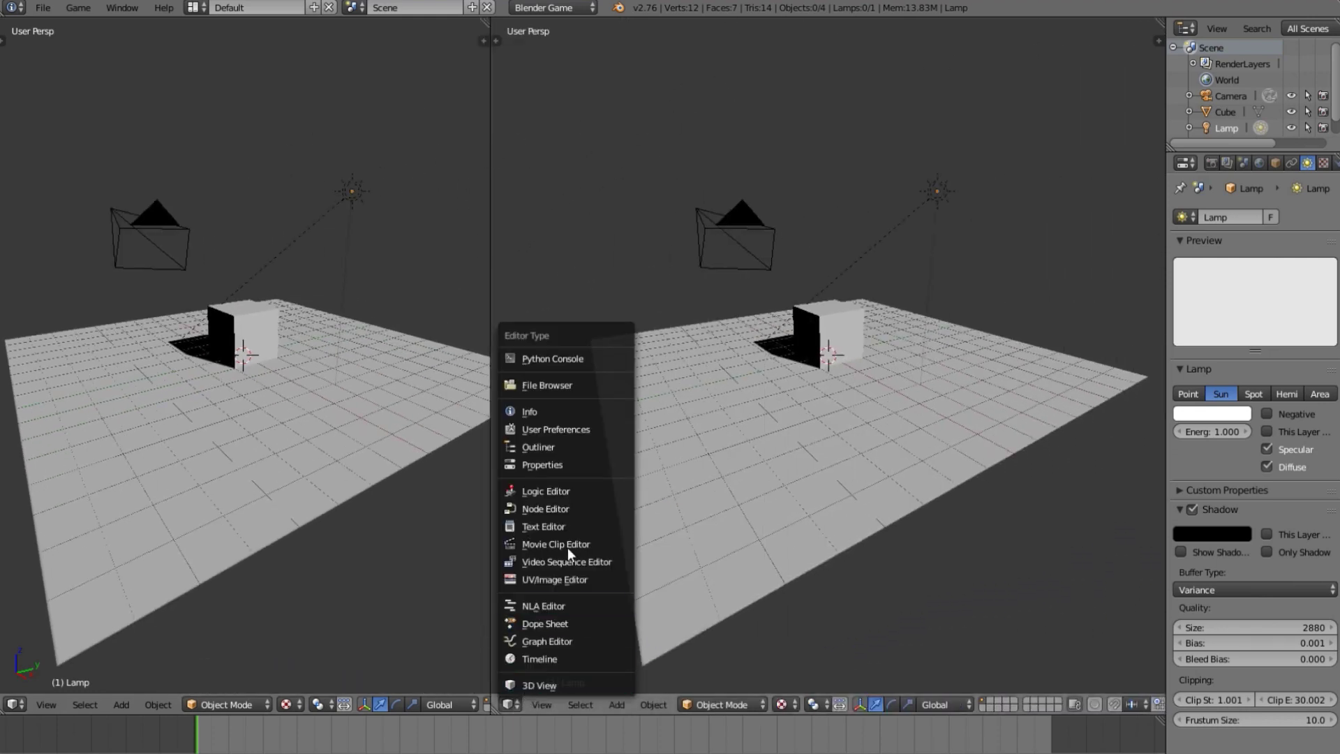
click(569, 511)
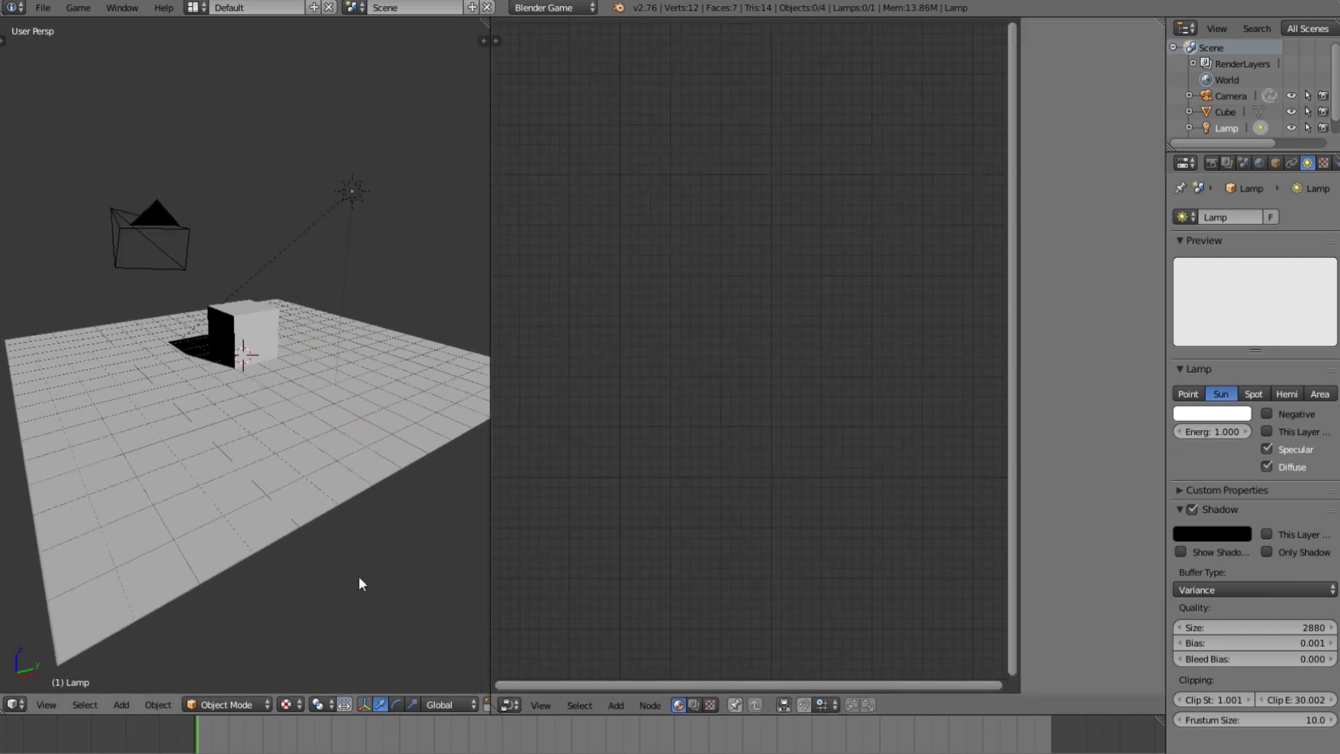
- Add a new material to the ground plane and enable shader nodes for it
right_click(180, 543)
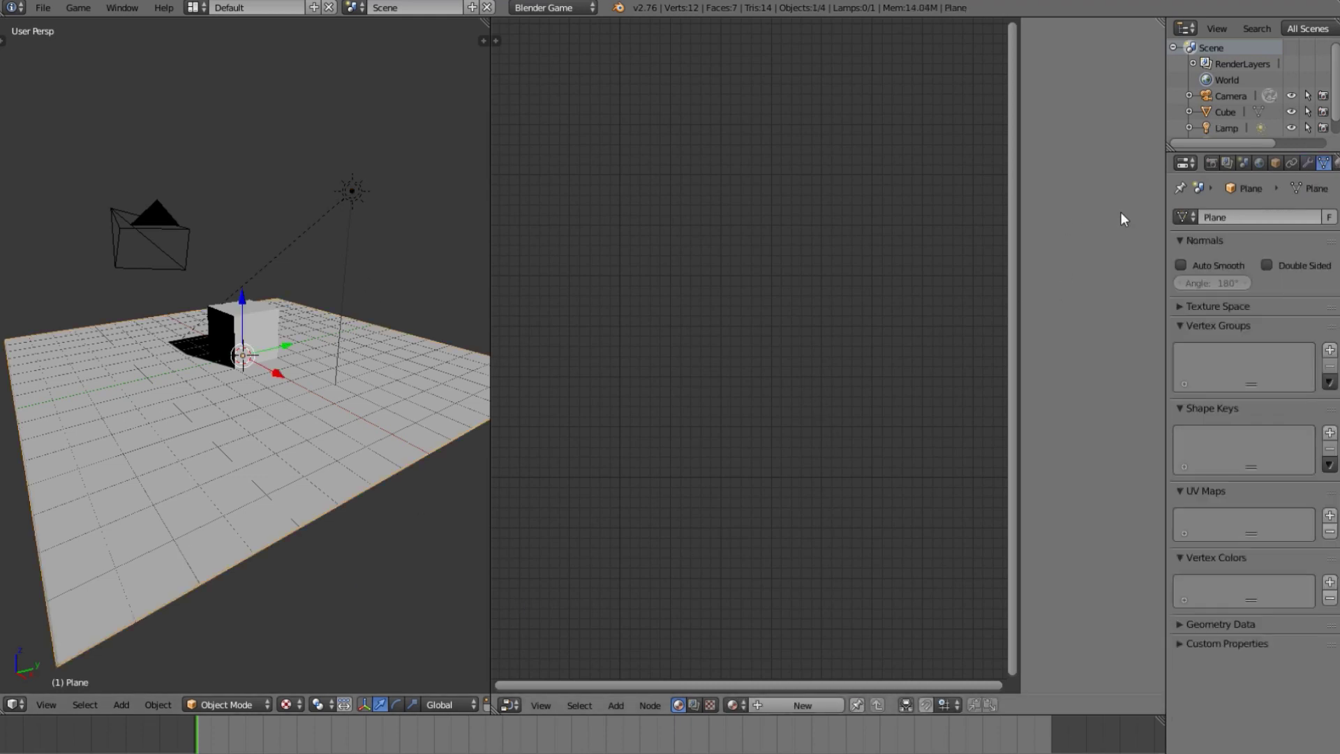
scroll(1288, 162, down, 2)
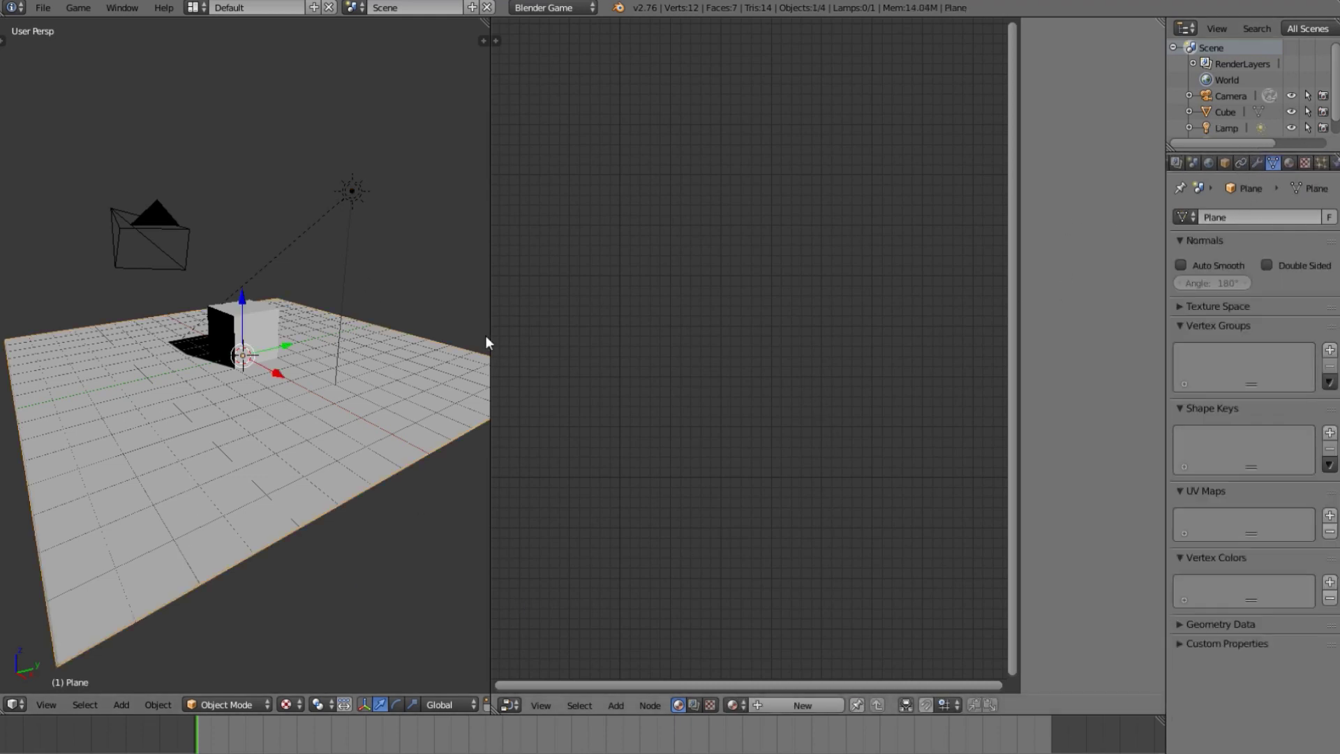
click(1289, 163)
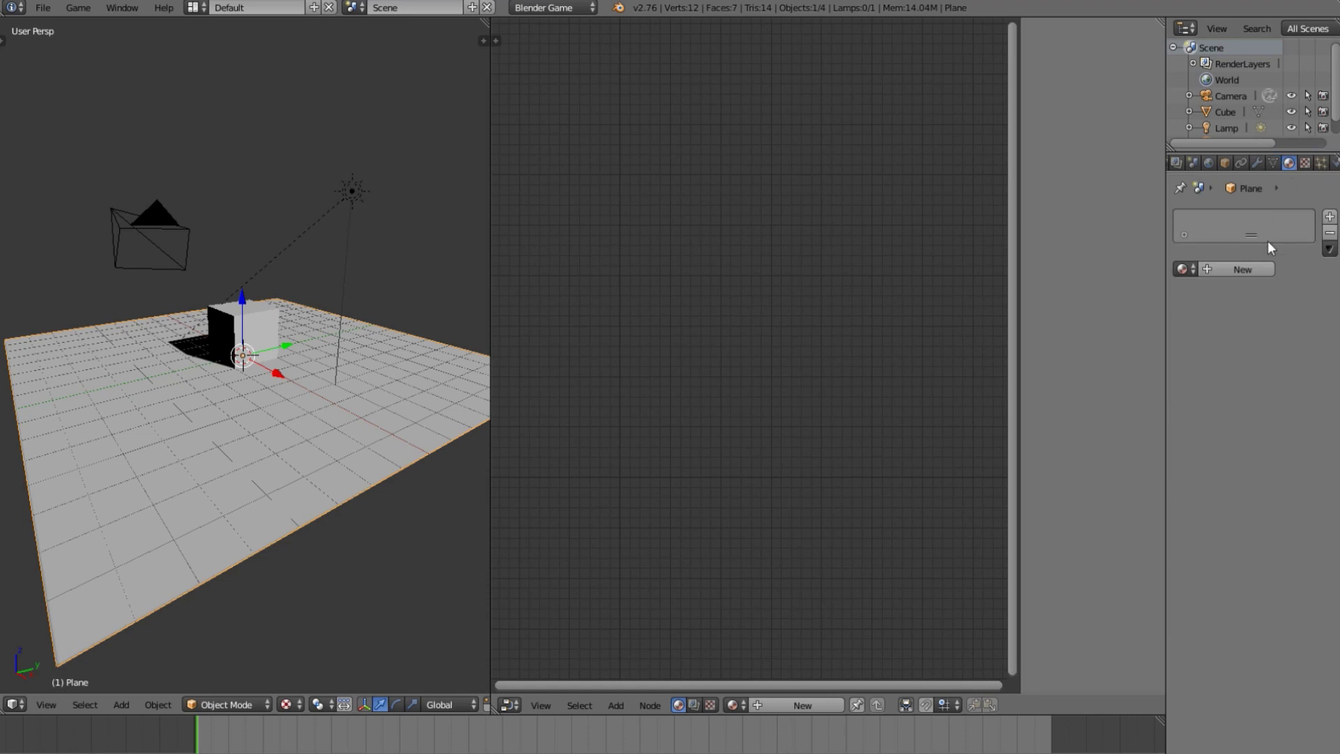
click(1251, 270)
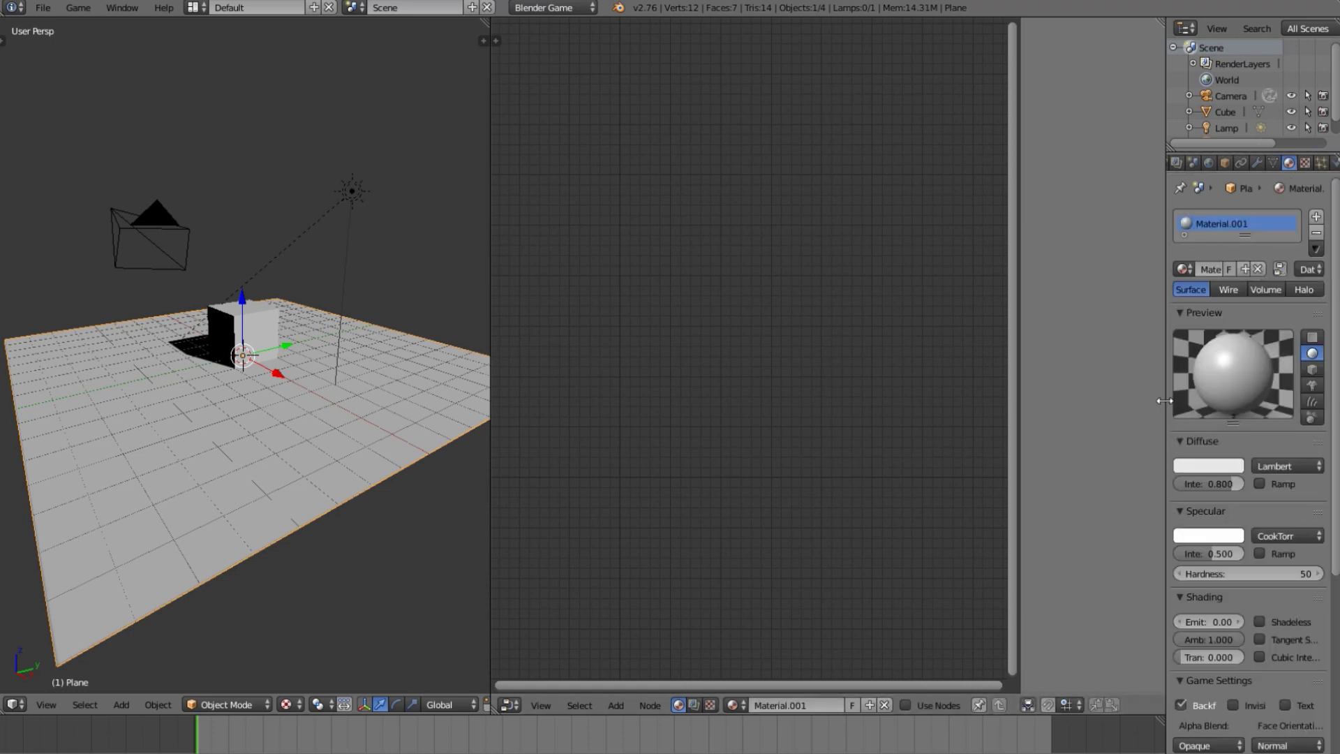
drag(1164, 404, 1126, 419)
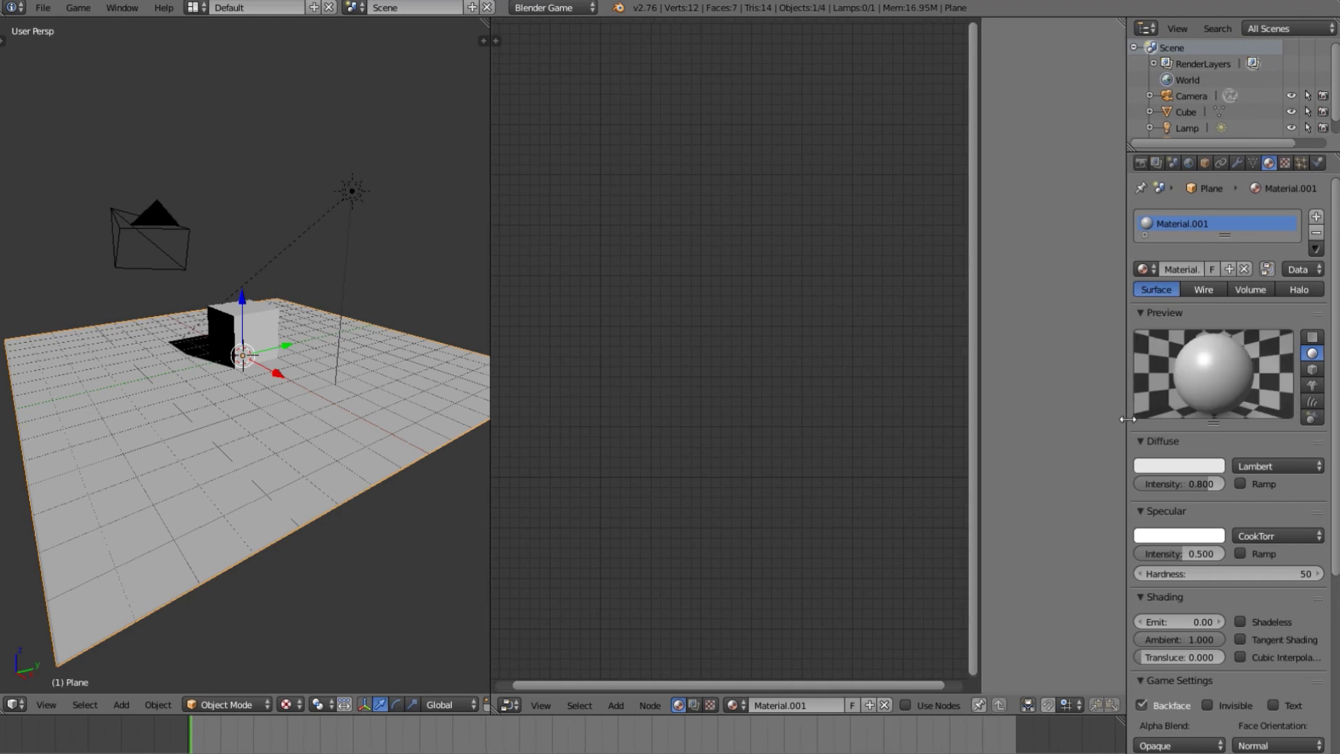
click(1267, 269)
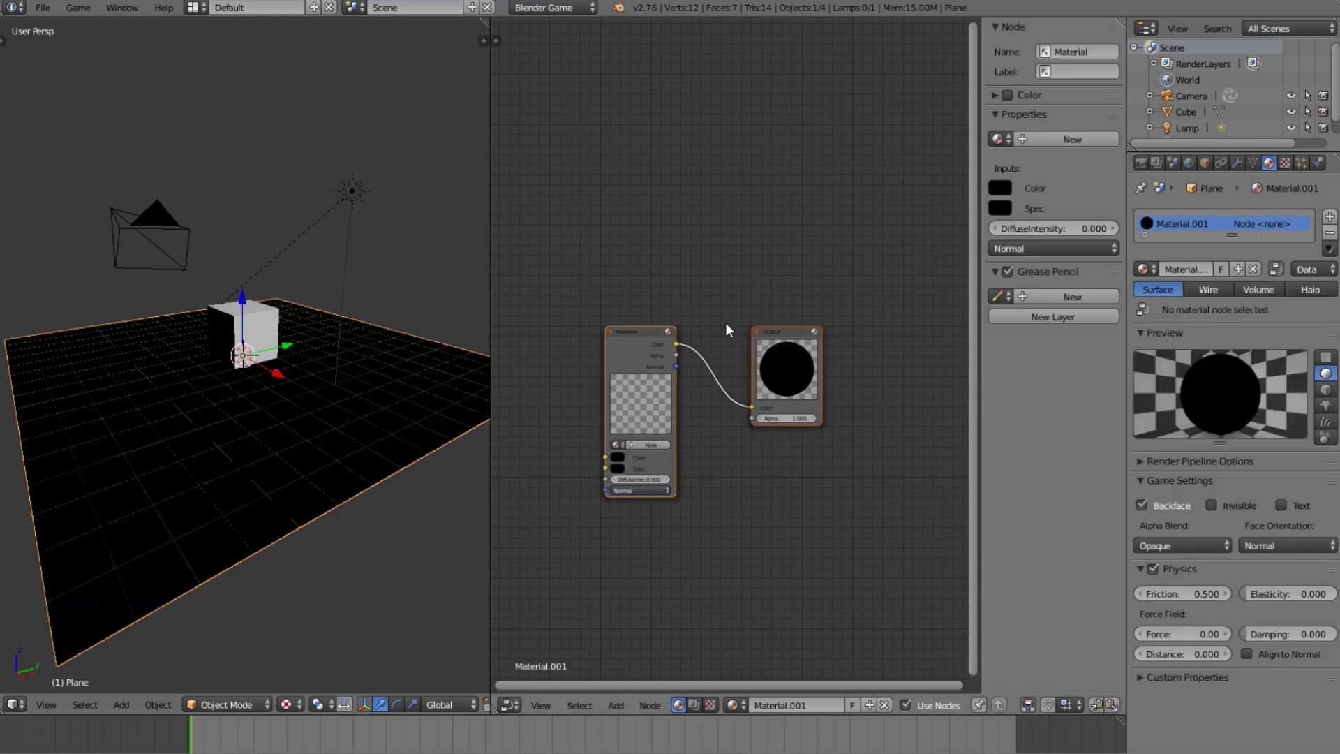
- Hide the node editor's sidebar and move the Material node up, away from the Output node
key(n)
scroll(697, 504, up, 3)
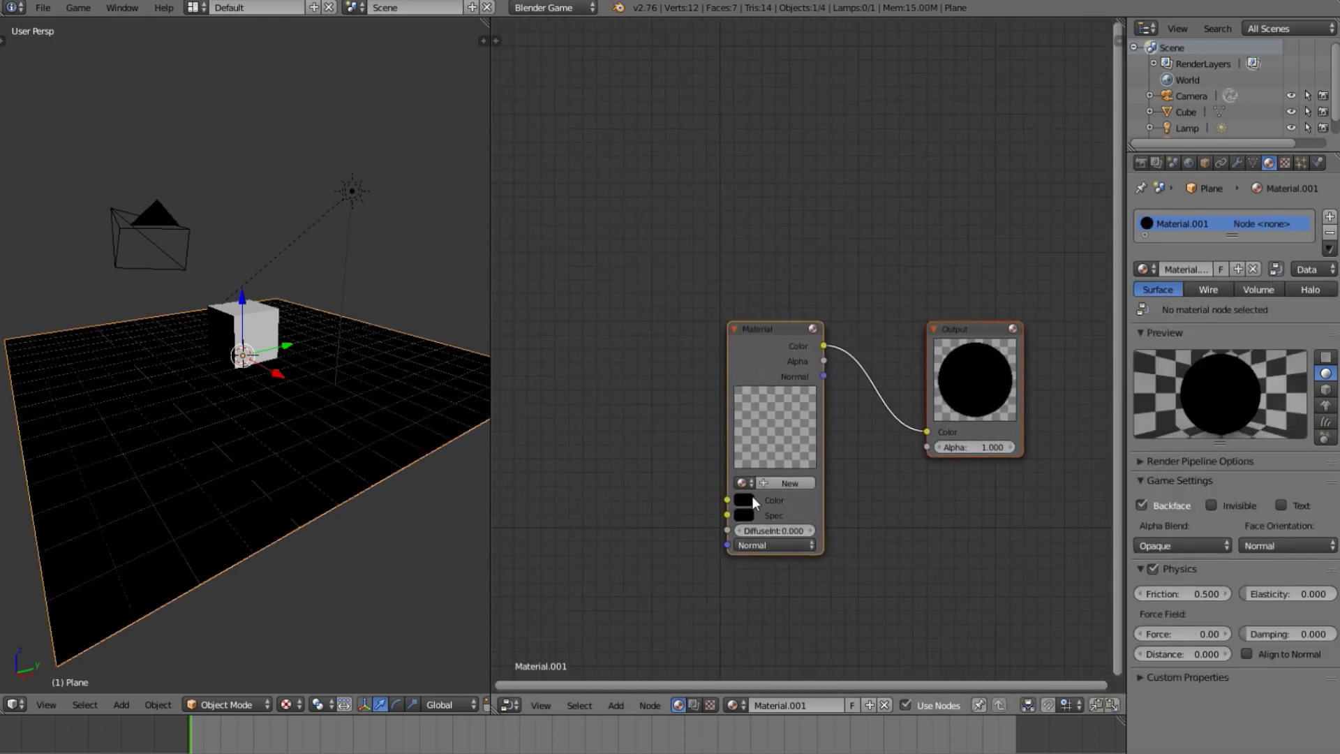
middle_drag(391, 461, 278, 412)
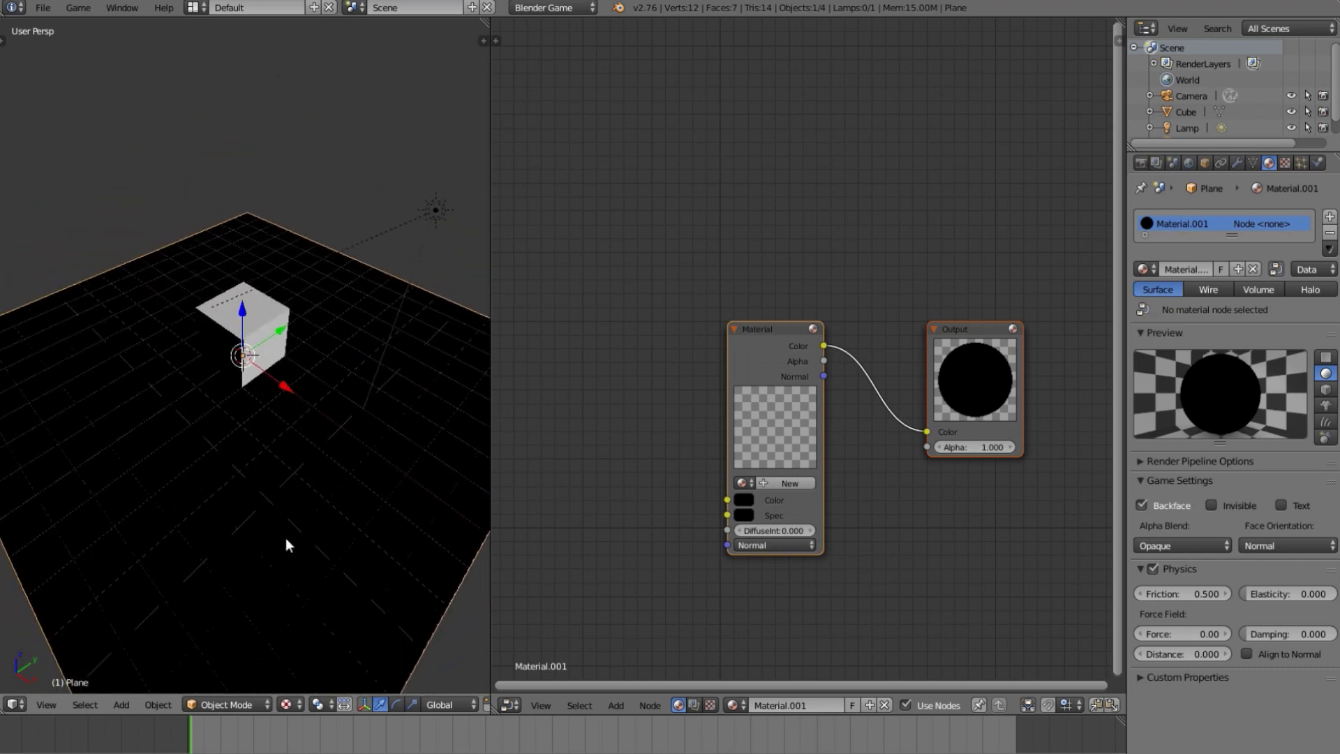
middle_drag(284, 542, 269, 468)
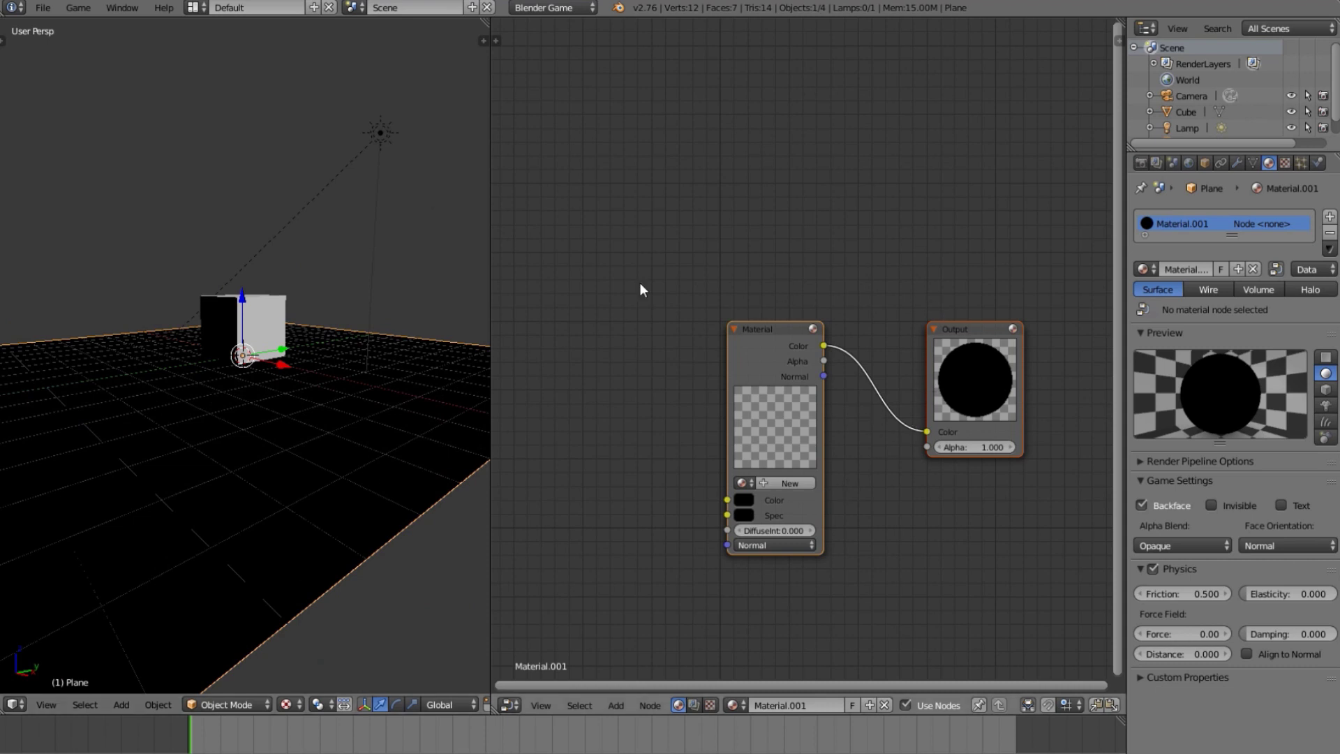
drag(771, 377, 716, 182)
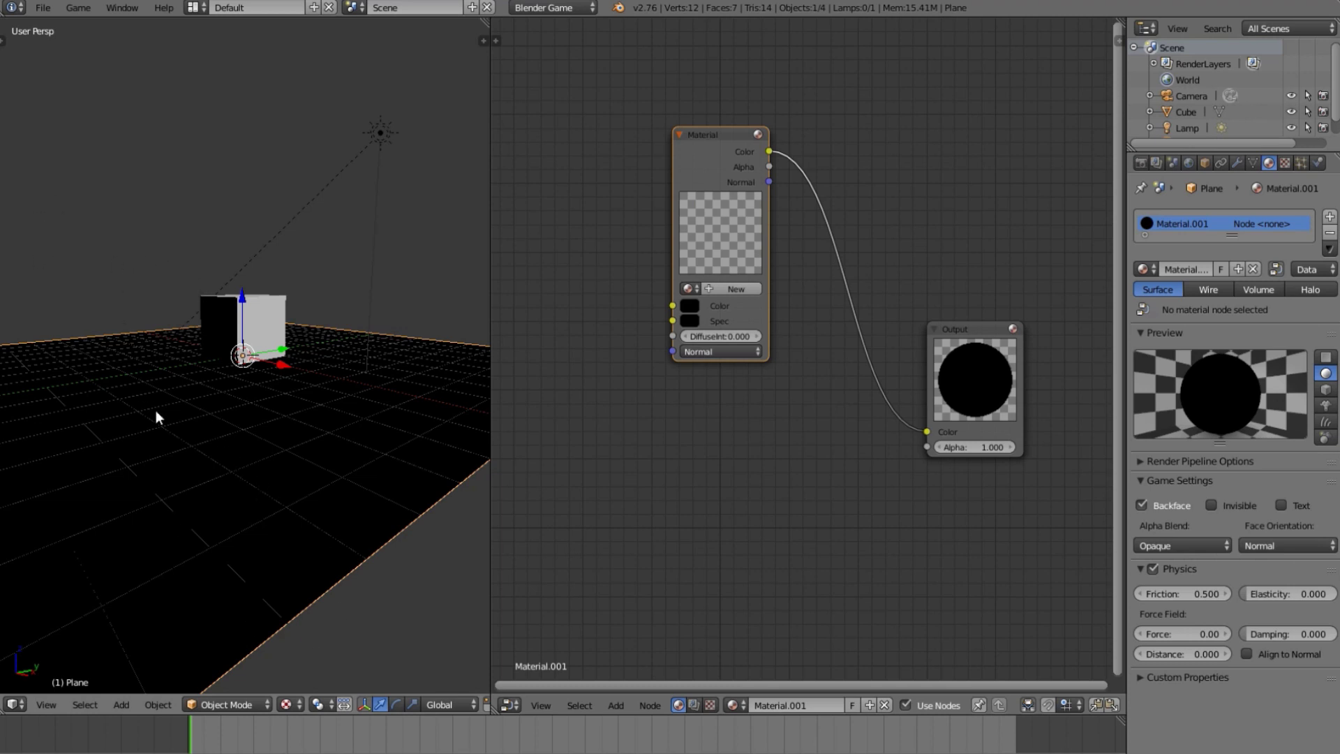
middle_drag(175, 421, 174, 391)
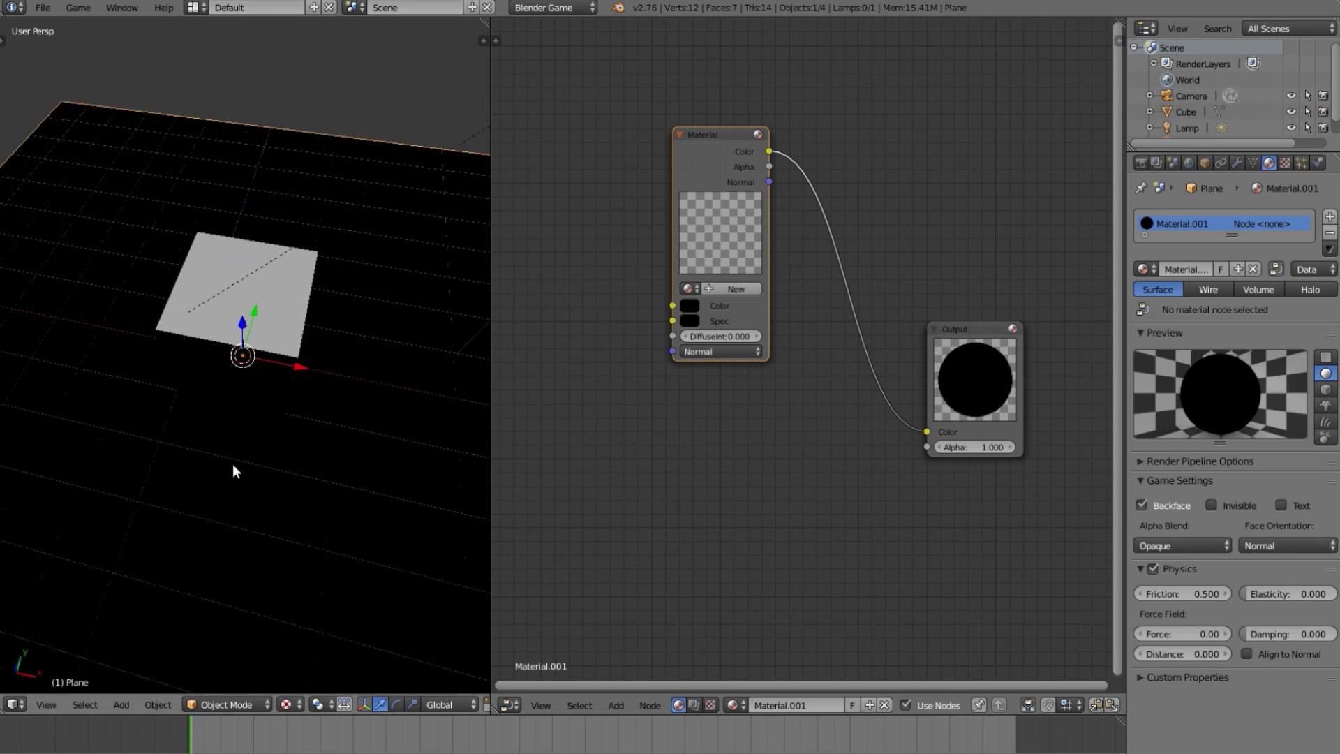
scroll(223, 465, down, 4)
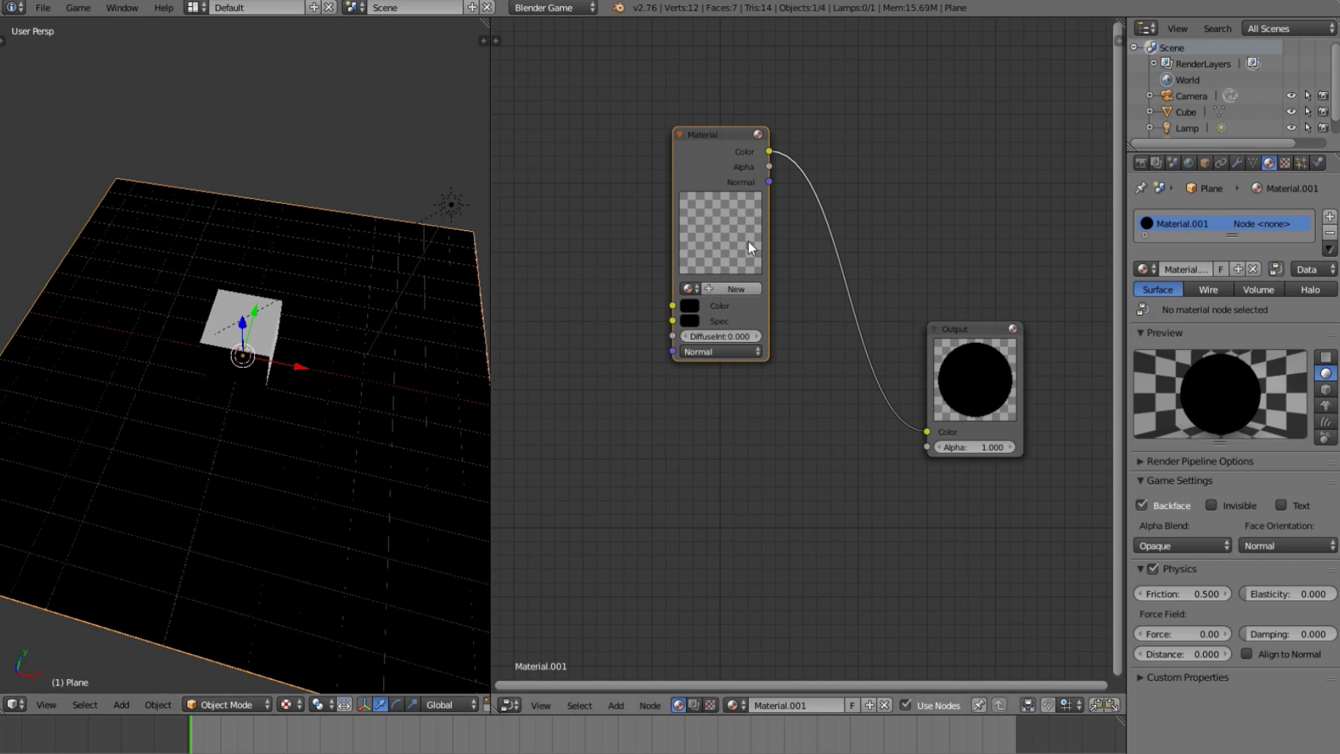
- Replace the Material node in the plane's node tree with a Lamp Data node placed beside the Output node
key(x)
key(shift+a)
mouse_move(647, 380)
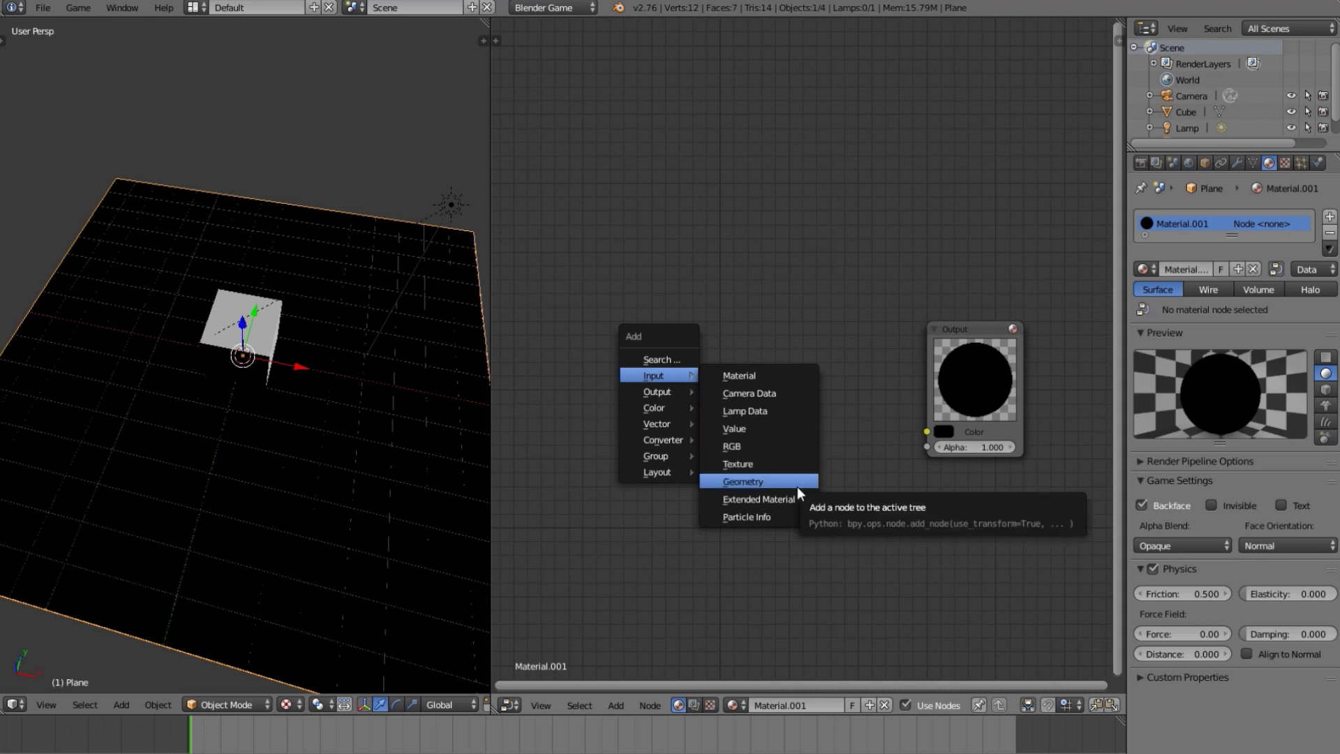
click(806, 408)
click(573, 373)
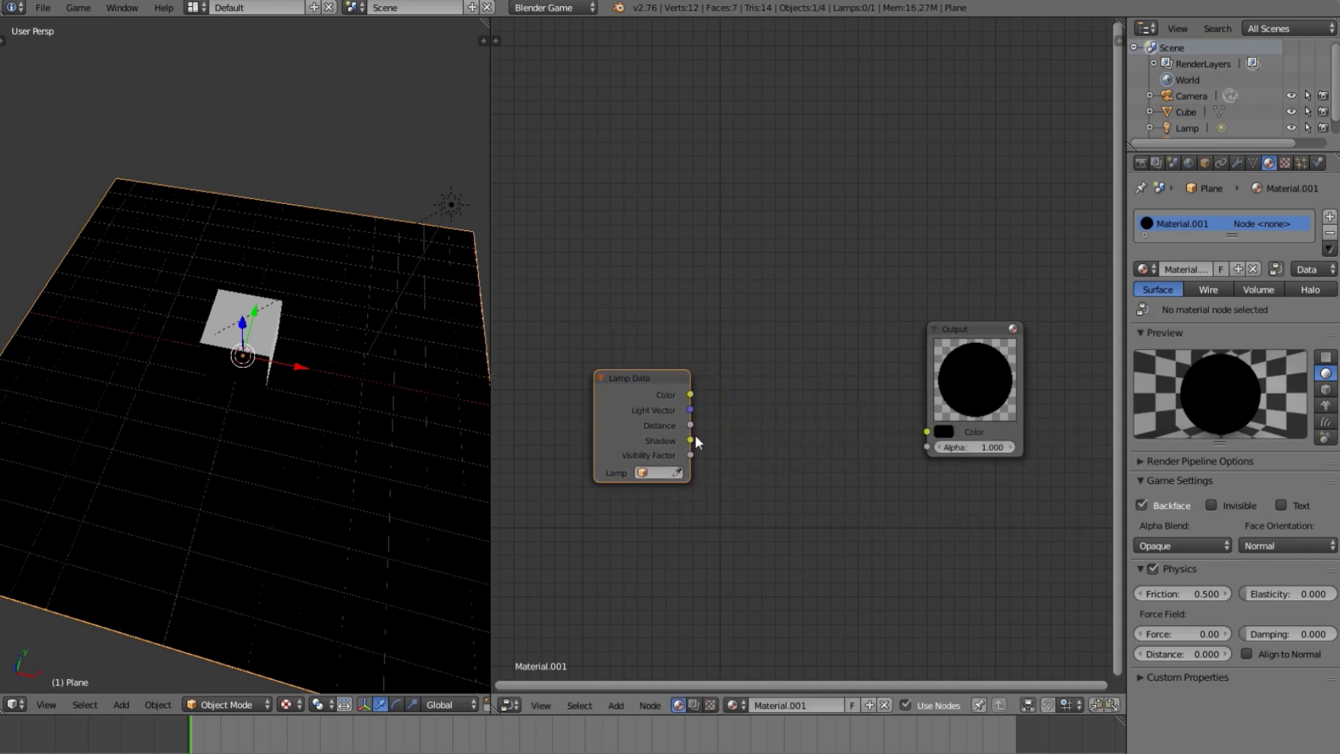
- Connect the Lamp Data node's Shadow output to the Output node's Color and assign the scene's lamp to it
drag(690, 440, 940, 438)
click(983, 381)
middle_drag(244, 409, 337, 340)
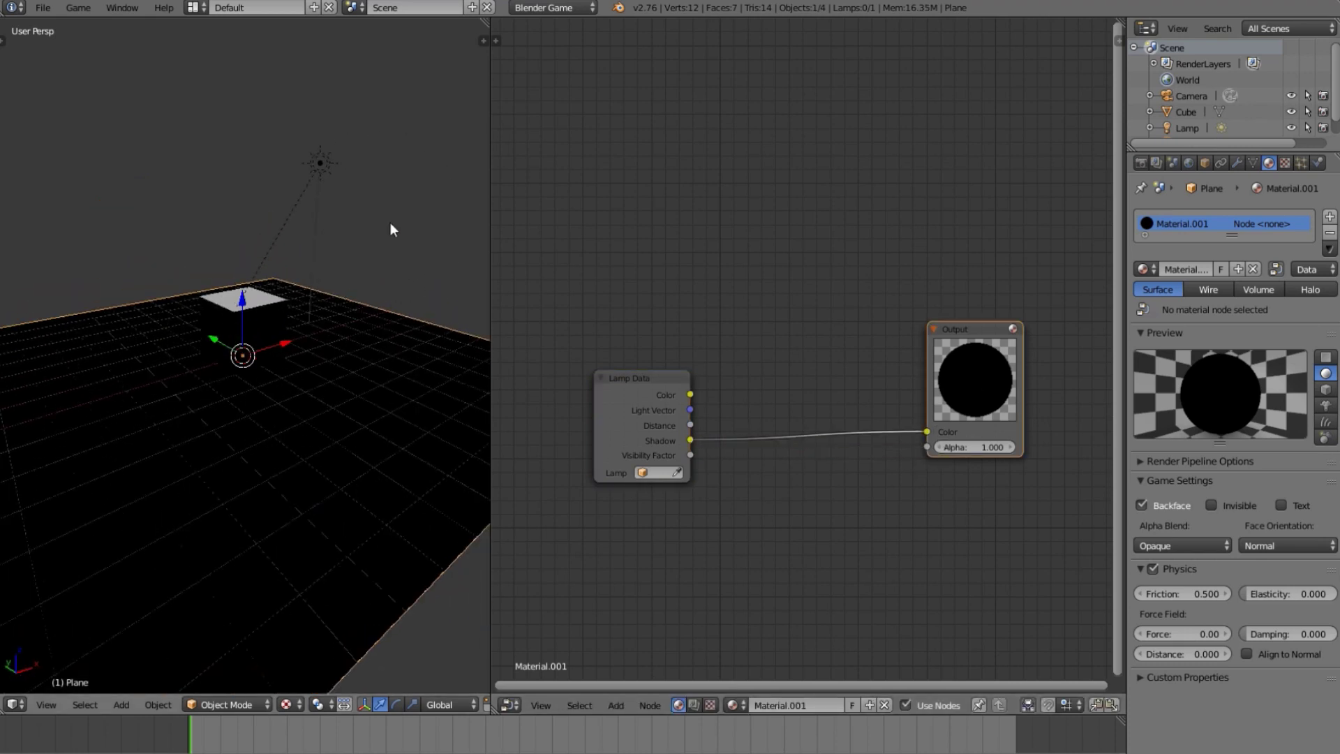
click(678, 473)
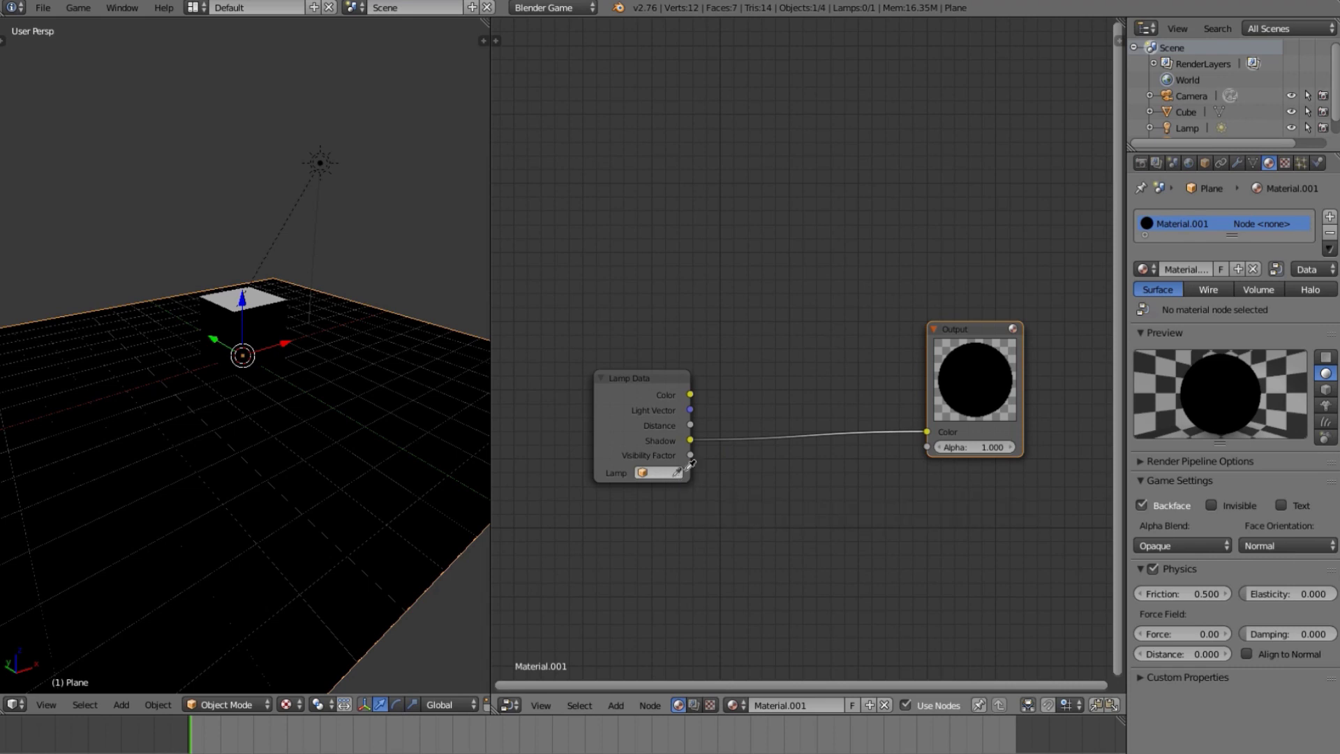
click(330, 159)
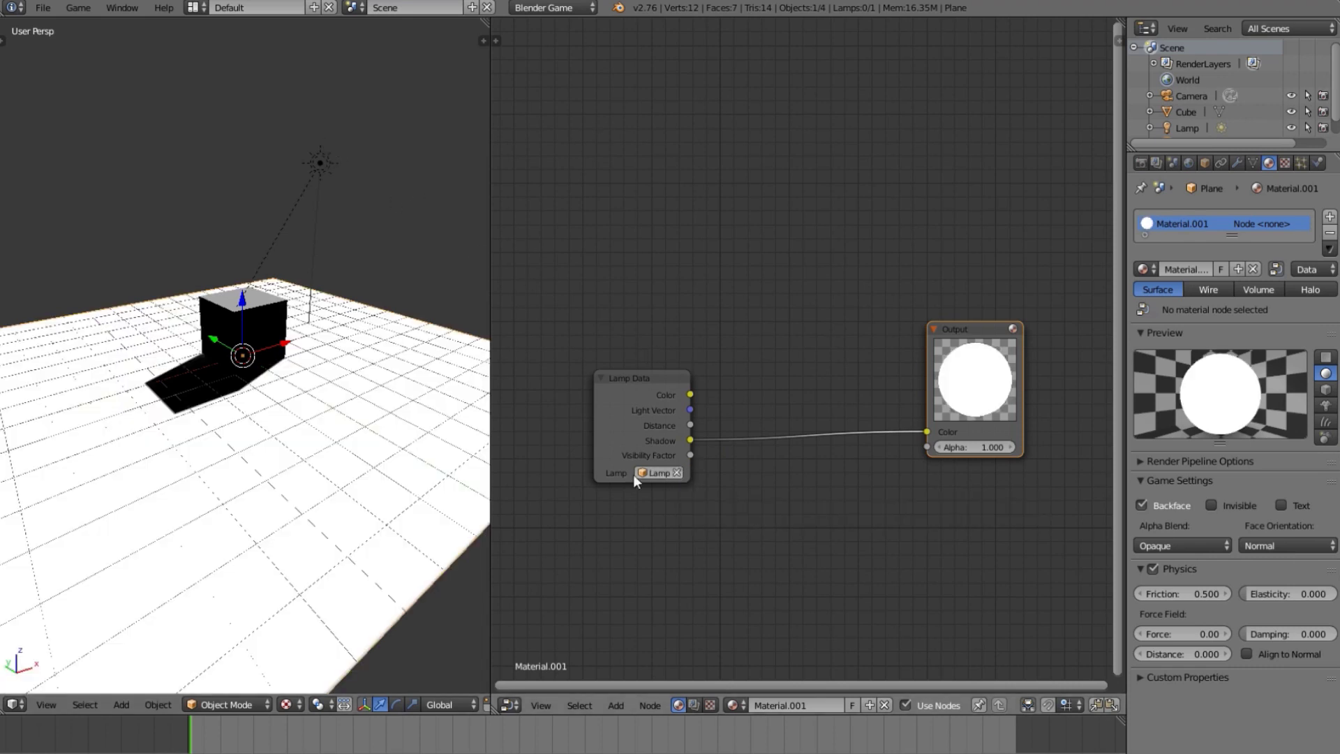
- Clear the lamp from the Lamp Data node and pick the scene's lamp again with the eyedropper
click(651, 467)
click(677, 472)
click(655, 476)
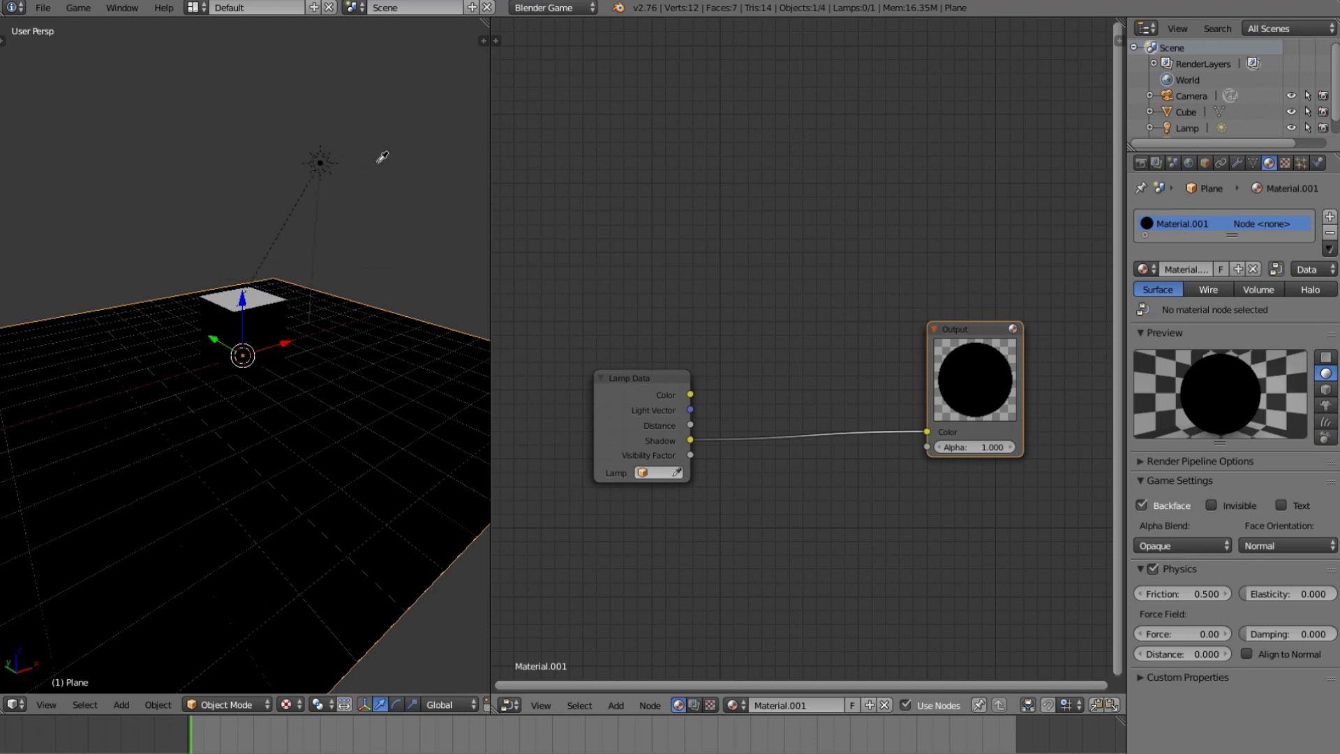
click(324, 166)
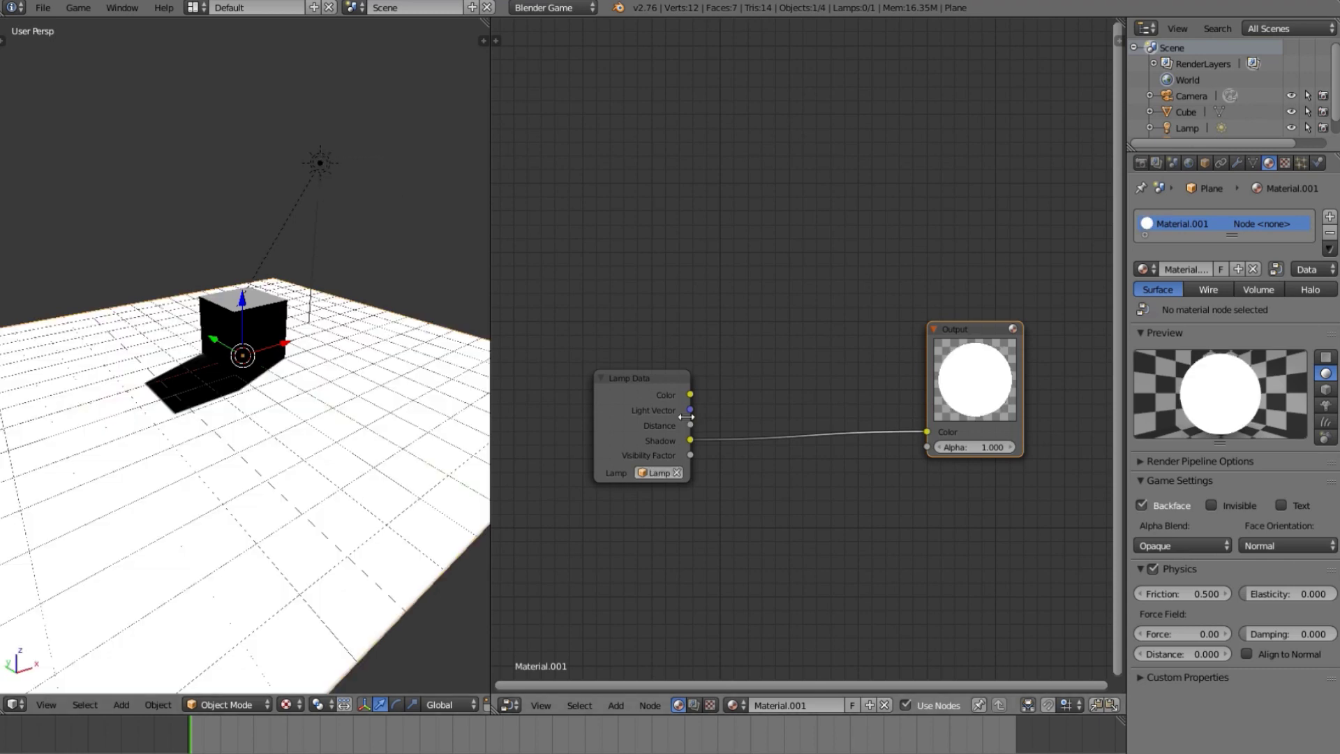
click(653, 478)
- Move all scene objects slightly upward along Z so the plane clears the grid, and deselect them
scroll(90, 398, down, 3)
middle_drag(89, 398, 279, 433)
scroll(279, 433, up, 2)
key(a)
key(g)
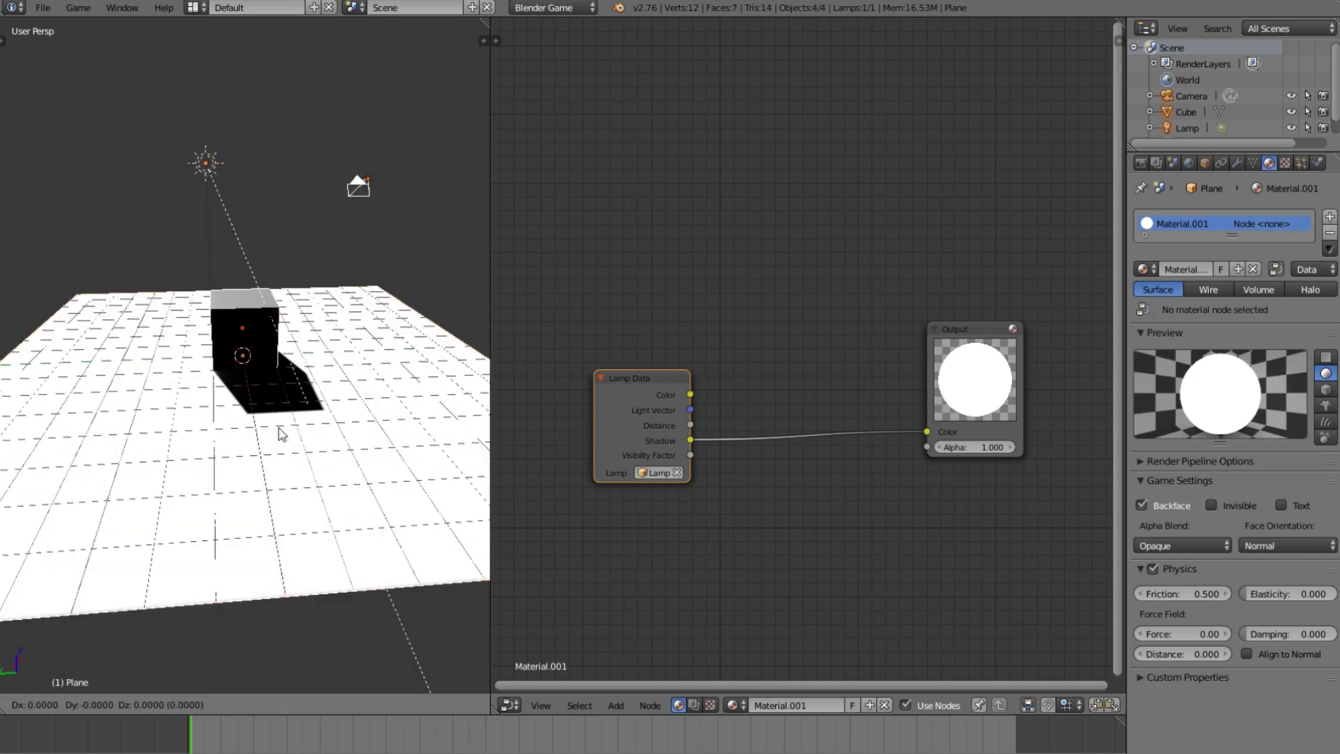
key(z)
click(286, 429)
key(a)
middle_drag(285, 448, 467, 481)
scroll(186, 472, down, 3)
scroll(312, 485, up, 4)
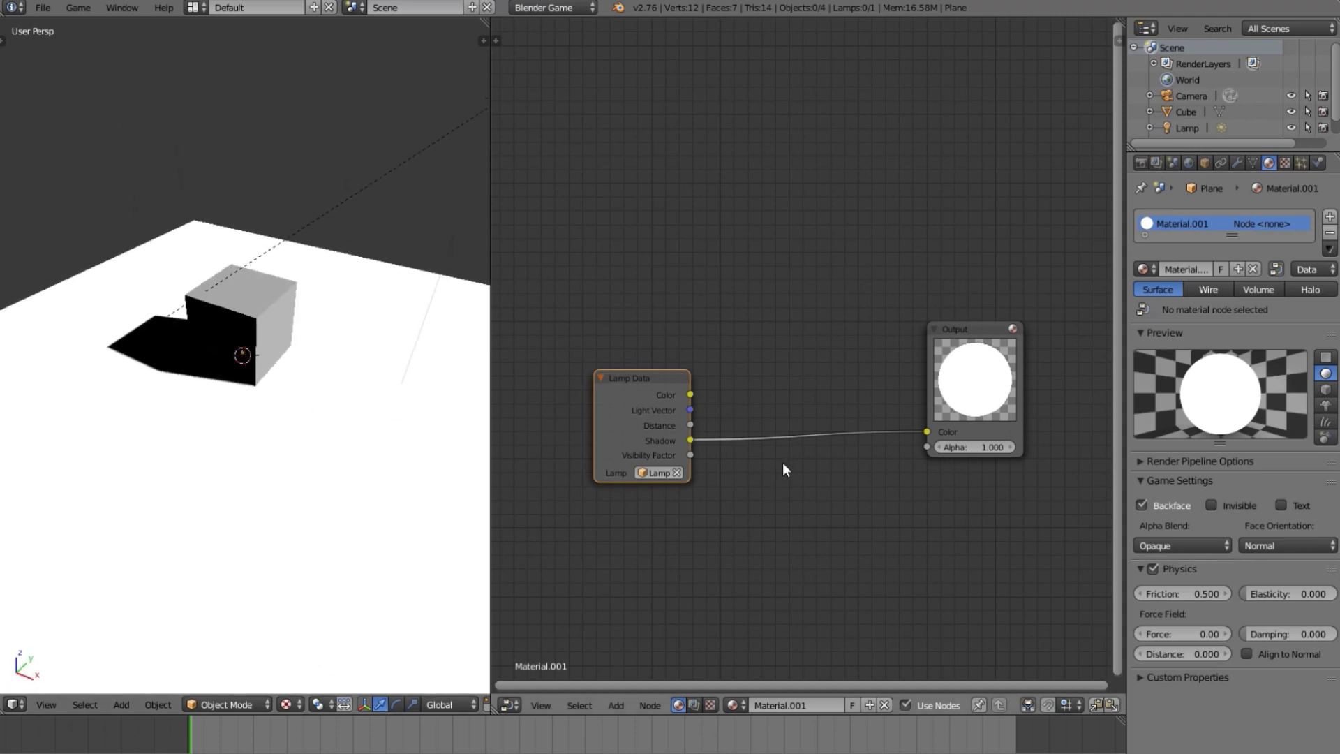
- Reconnect the lamp's Shadow output to the Output node's Alpha and enable Z Transparency for the plane's material
mouse_move(925, 434)
mouse_down()
mouse_move(885, 449)
mouse_move(927, 447)
mouse_up()
middle_drag(226, 433, 371, 416)
right_click(371, 417)
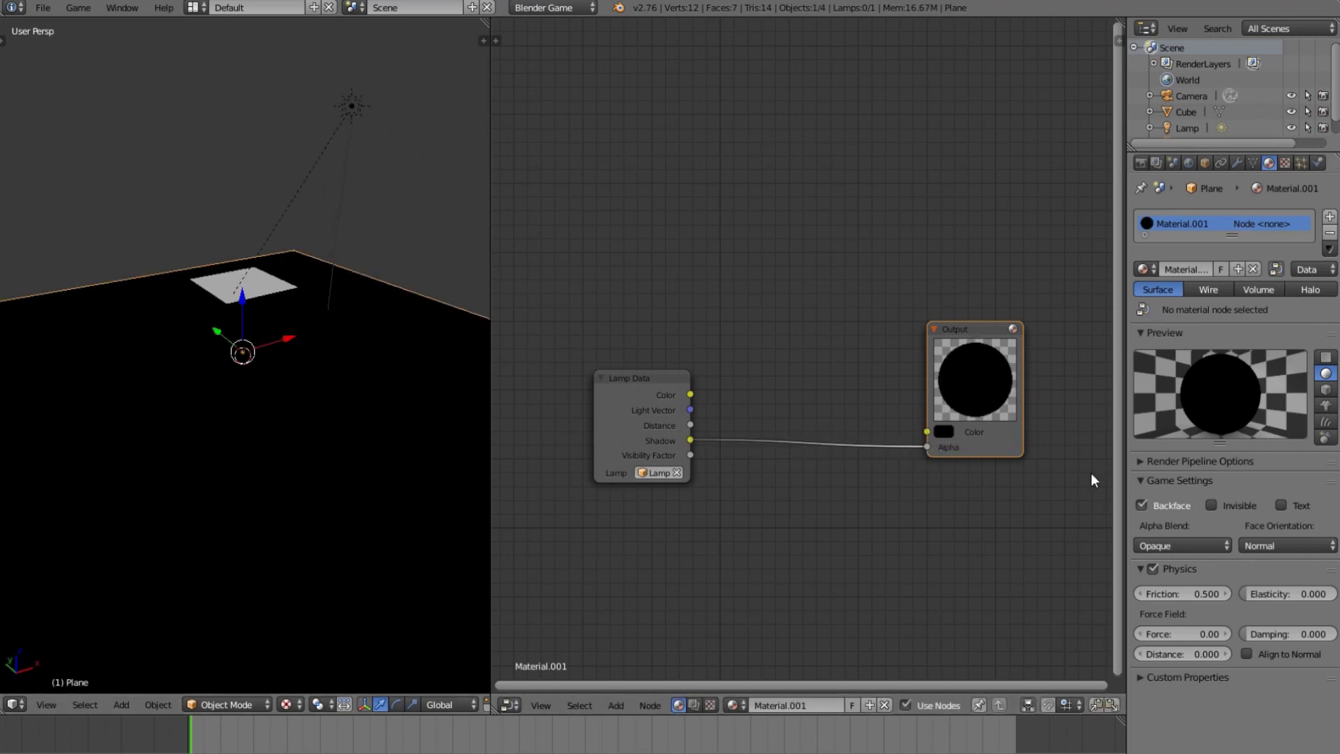
click(1154, 466)
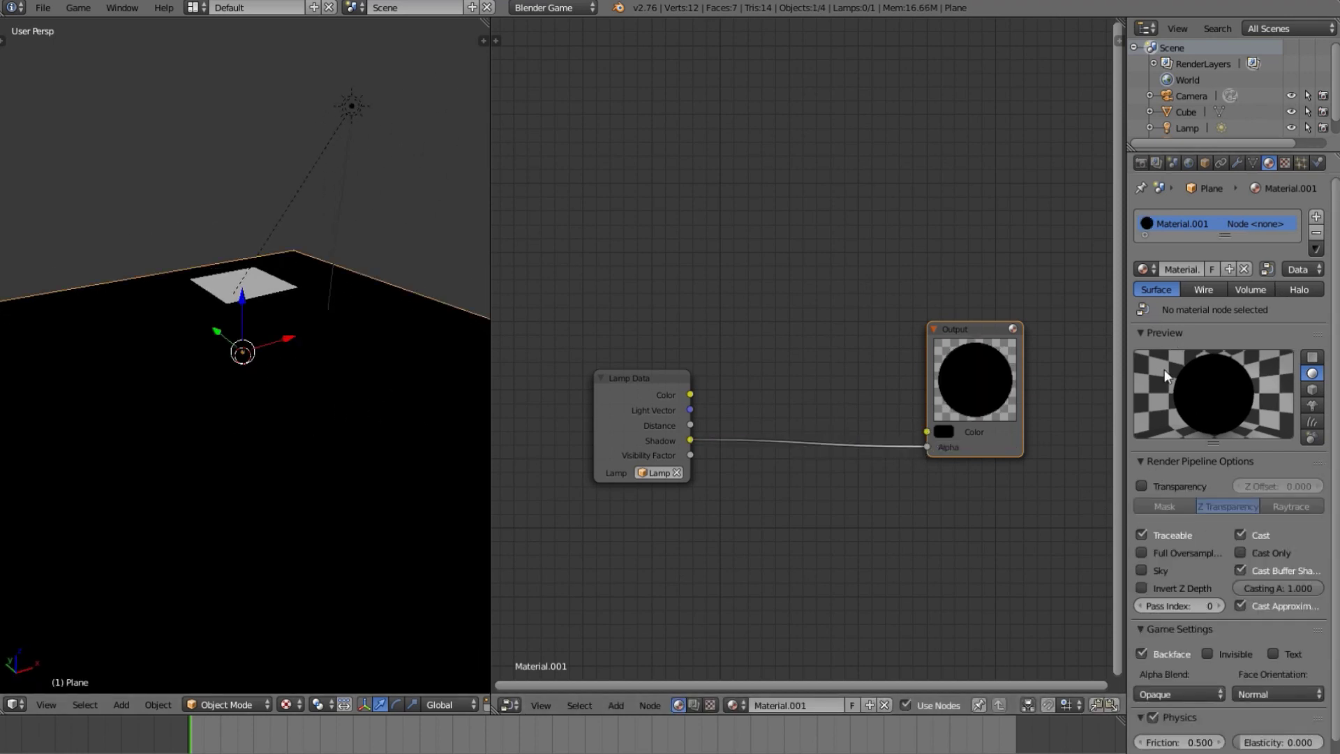
click(1149, 485)
- Insert an Invert node into the link between the Lamp Data node's Shadow and the Output's Alpha
key(shift+a)
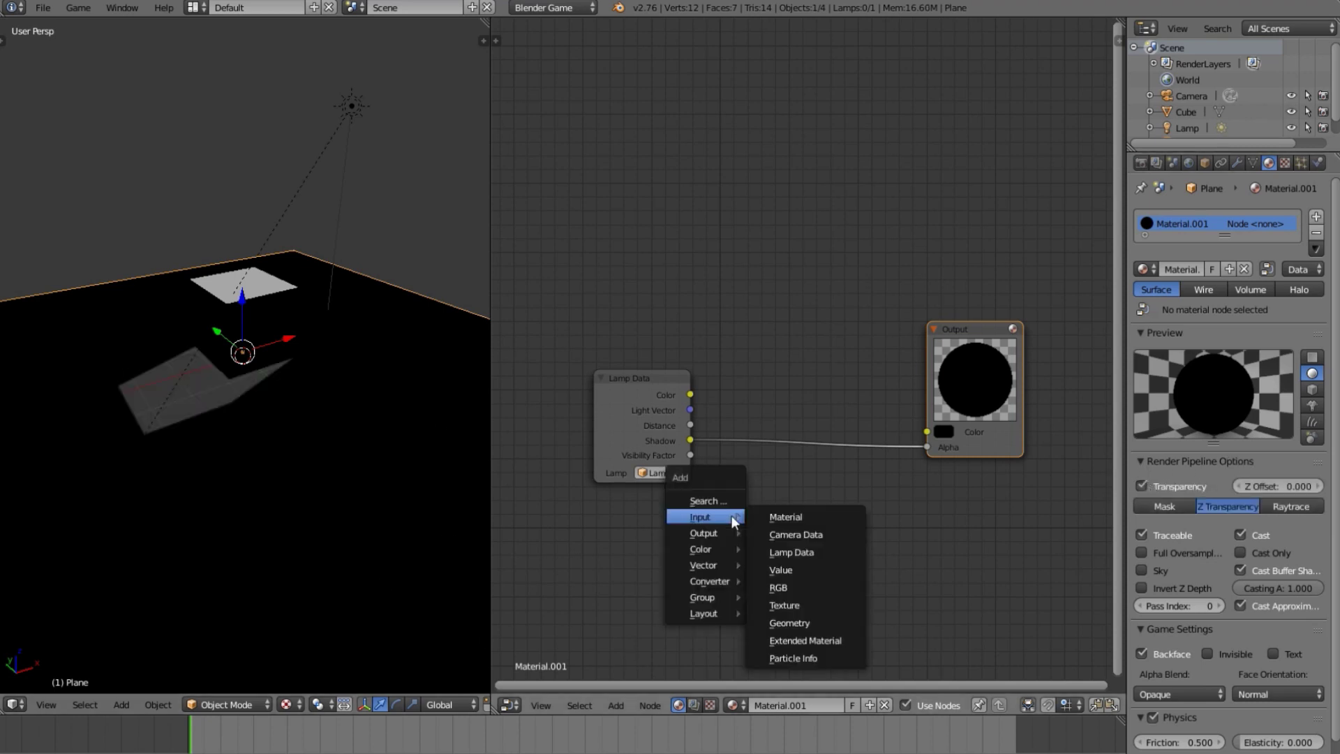
mouse_move(713, 551)
click(818, 584)
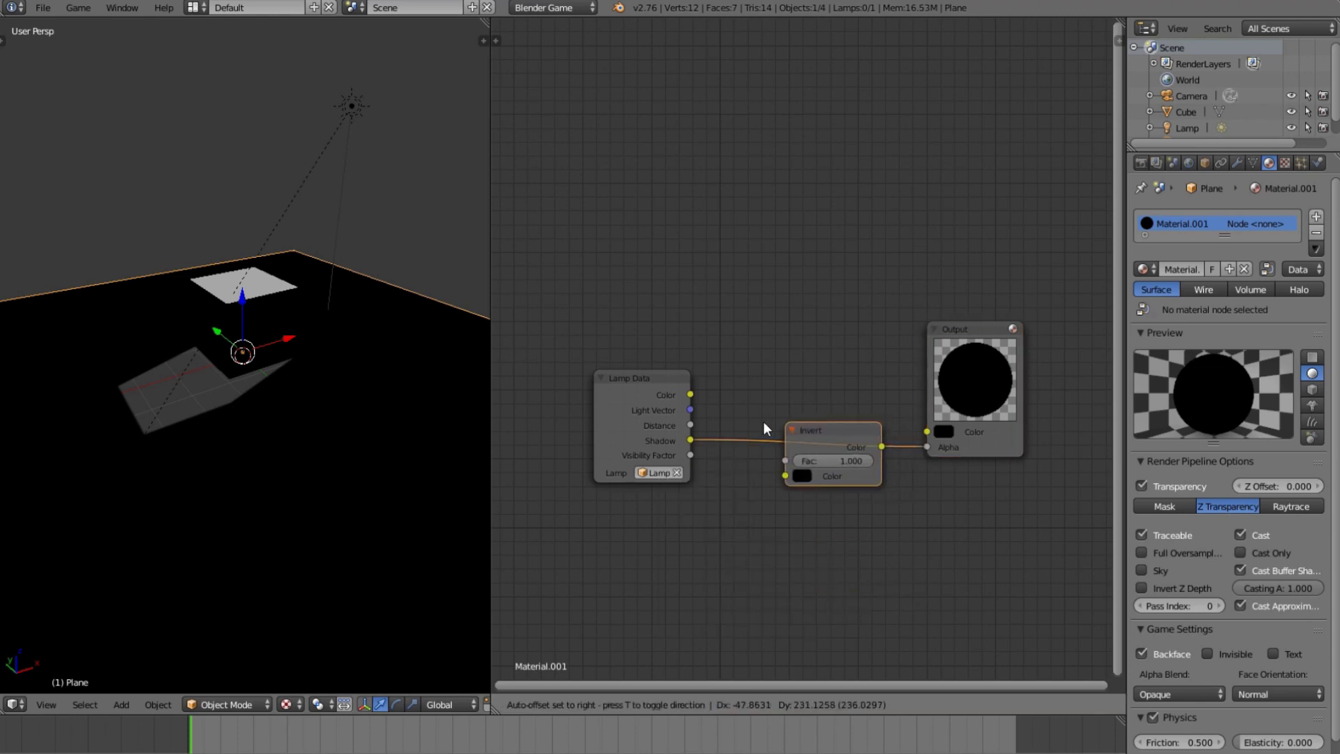
click(747, 413)
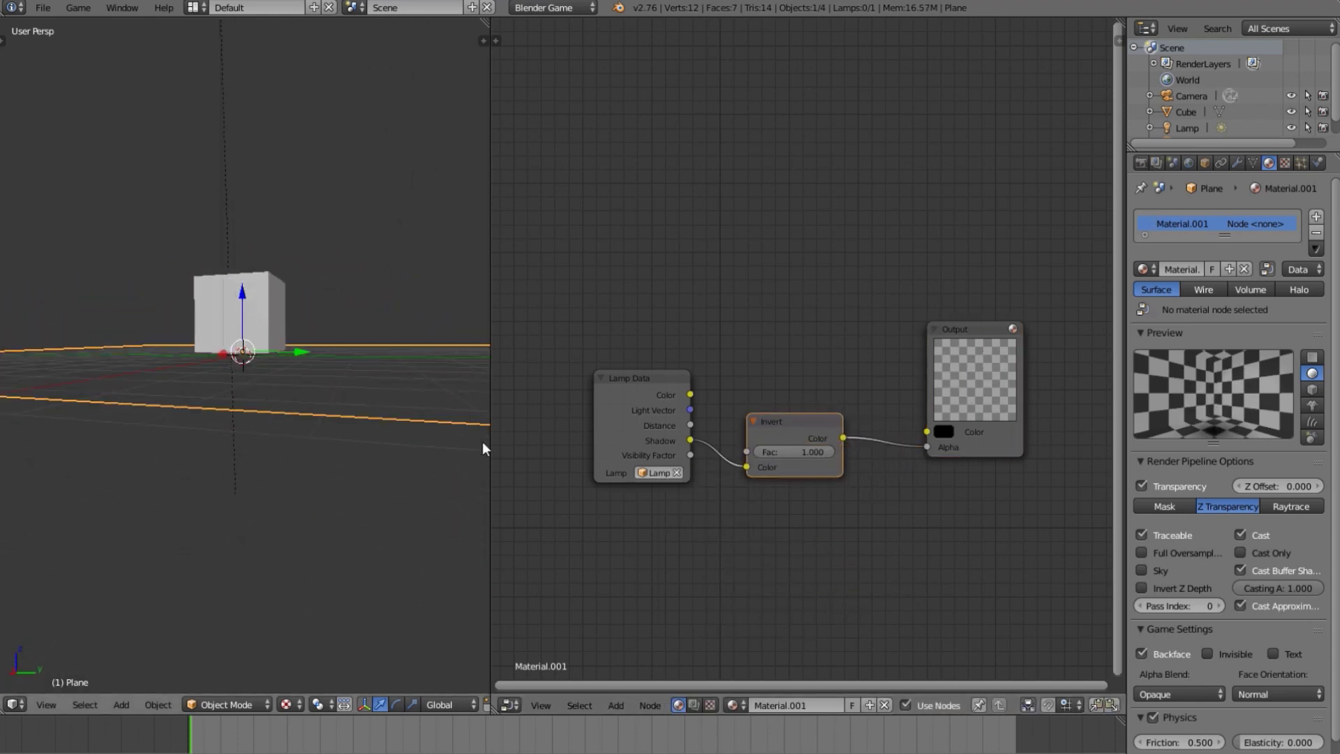
mouse_move(484, 449)
middle_down()
mouse_move(9, 509)
mouse_move(470, 434)
middle_up()
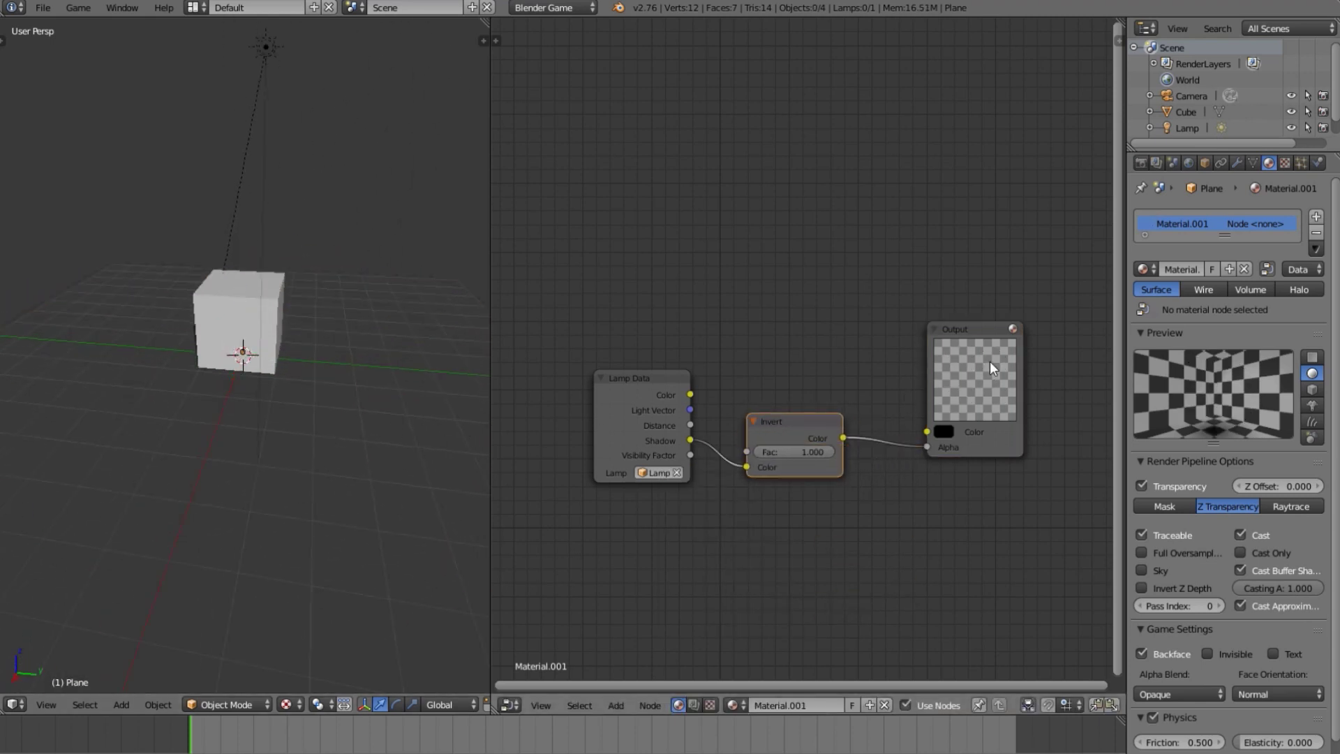
- Move the Output node farther from the Invert node and insert a MixRGB node into the link between them
drag(991, 380, 1123, 378)
middle_drag(937, 467, 823, 479)
key(shift+a)
mouse_move(625, 516)
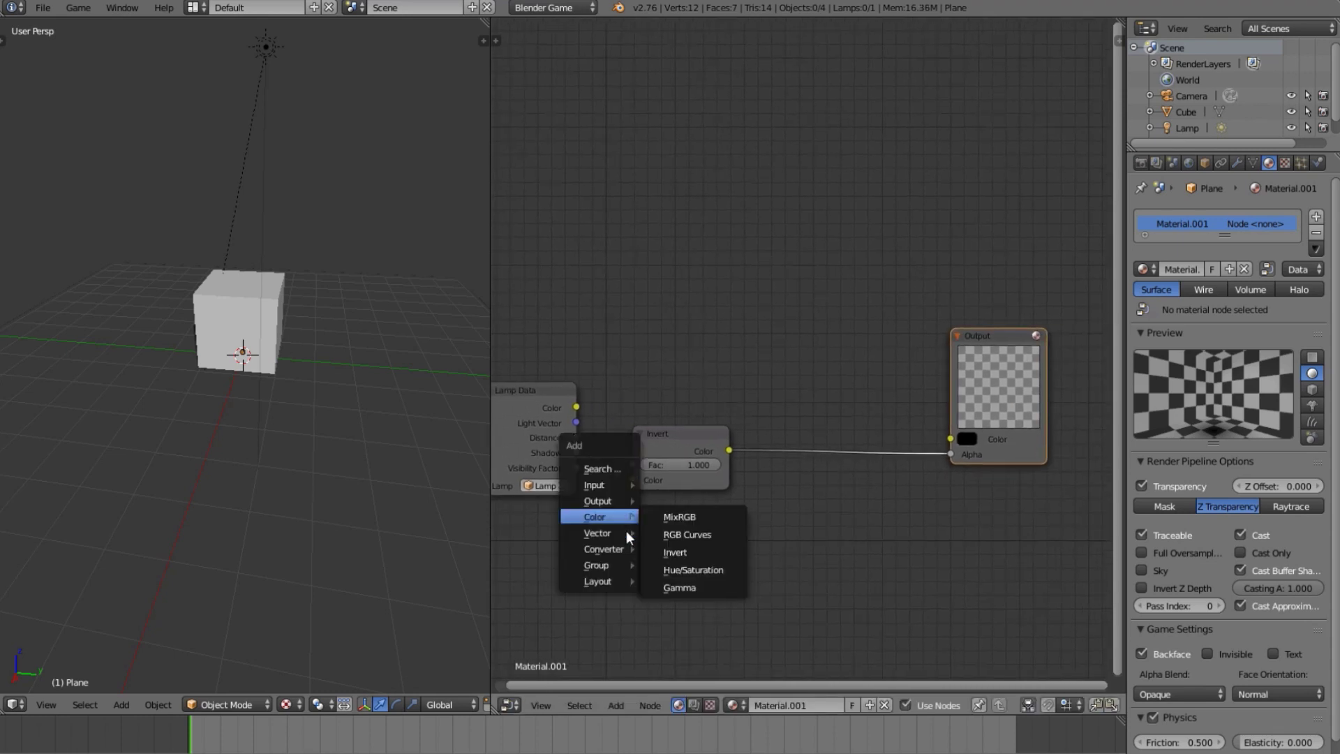
click(672, 517)
click(797, 392)
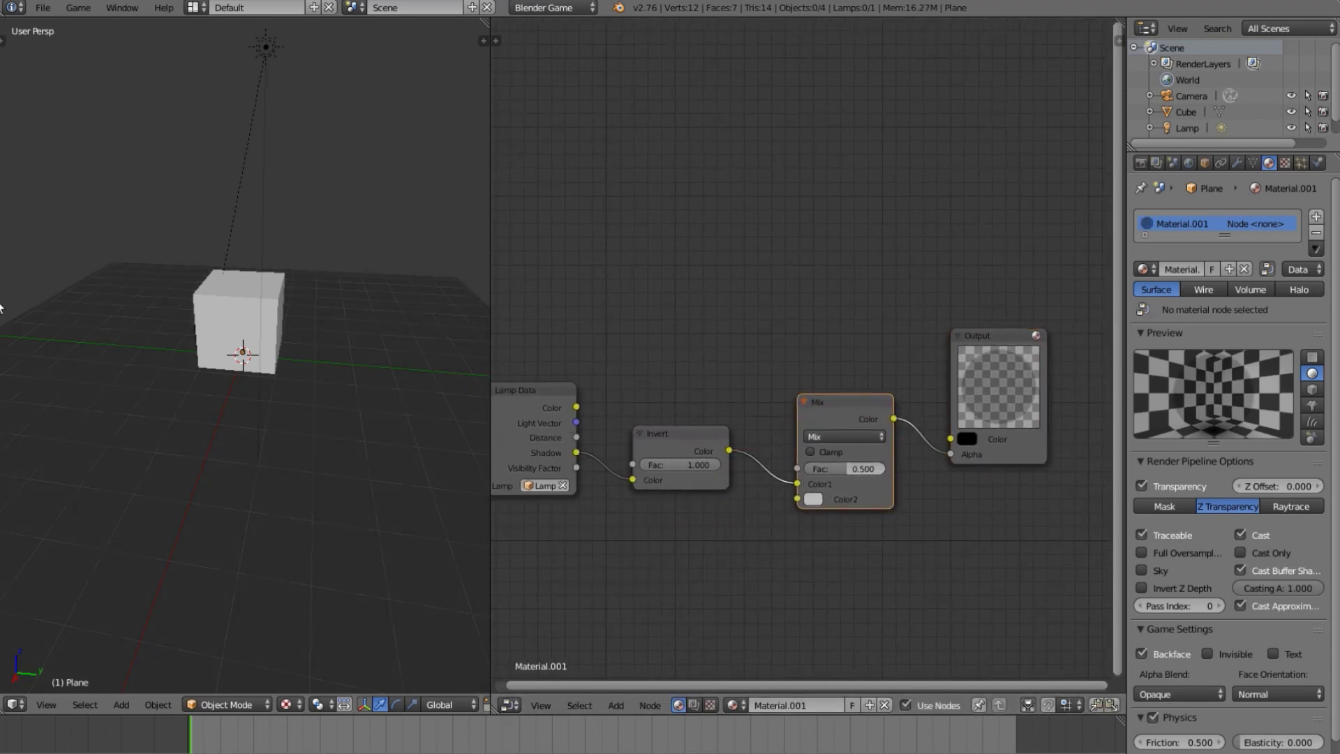
- Set the Mix node's Color2 to black and its Fac to 0.564 to lighten the shadow
middle_drag(25, 328, 323, 360)
scroll(323, 360, up, 2)
click(818, 501)
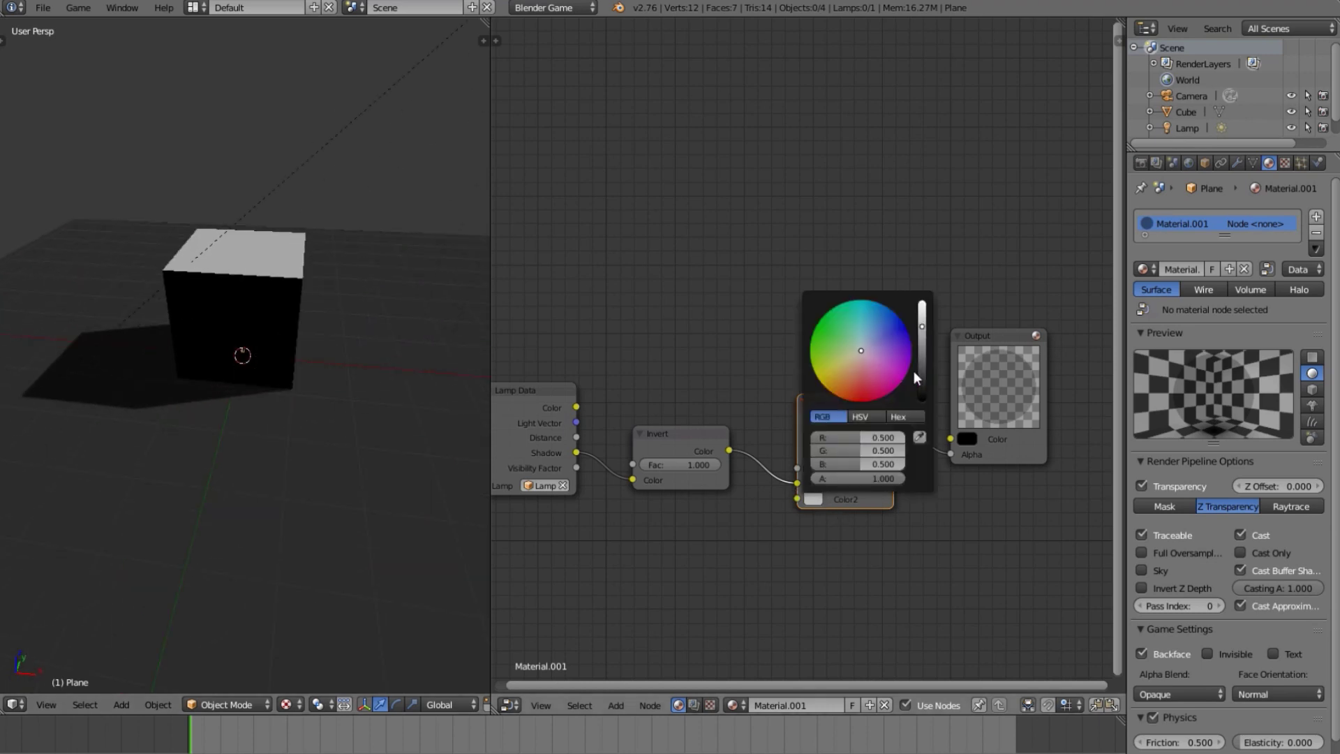
drag(920, 381, 922, 403)
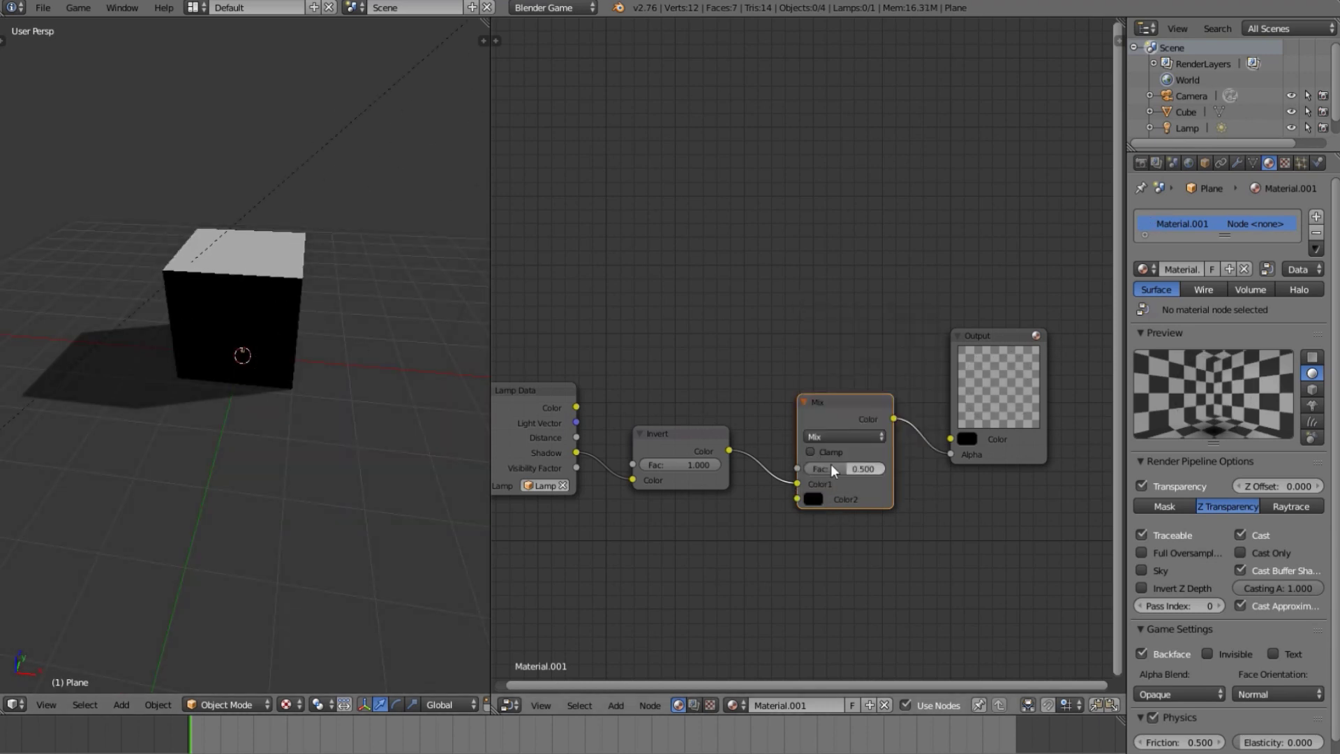
drag(833, 473, 859, 474)
- Run the game preview to examine the cube's shadow on the transparent plane, and exit it
scroll(353, 416, down, 4)
key(a)
key(a)
middle_drag(161, 364, 256, 414)
key(p)
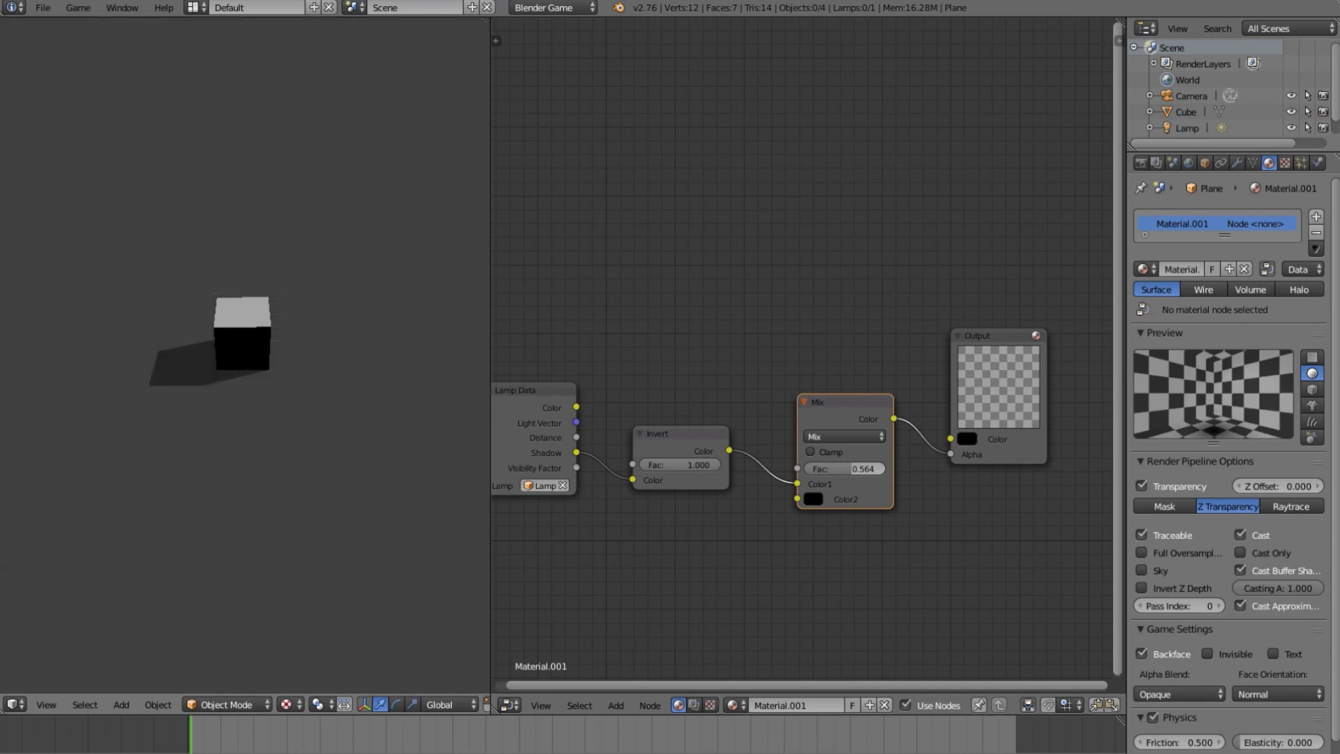
key(Escape)
scroll(302, 384, up, 3)
- Add a Hemi lamp and raise it along Z high above the cube
key(shift+a)
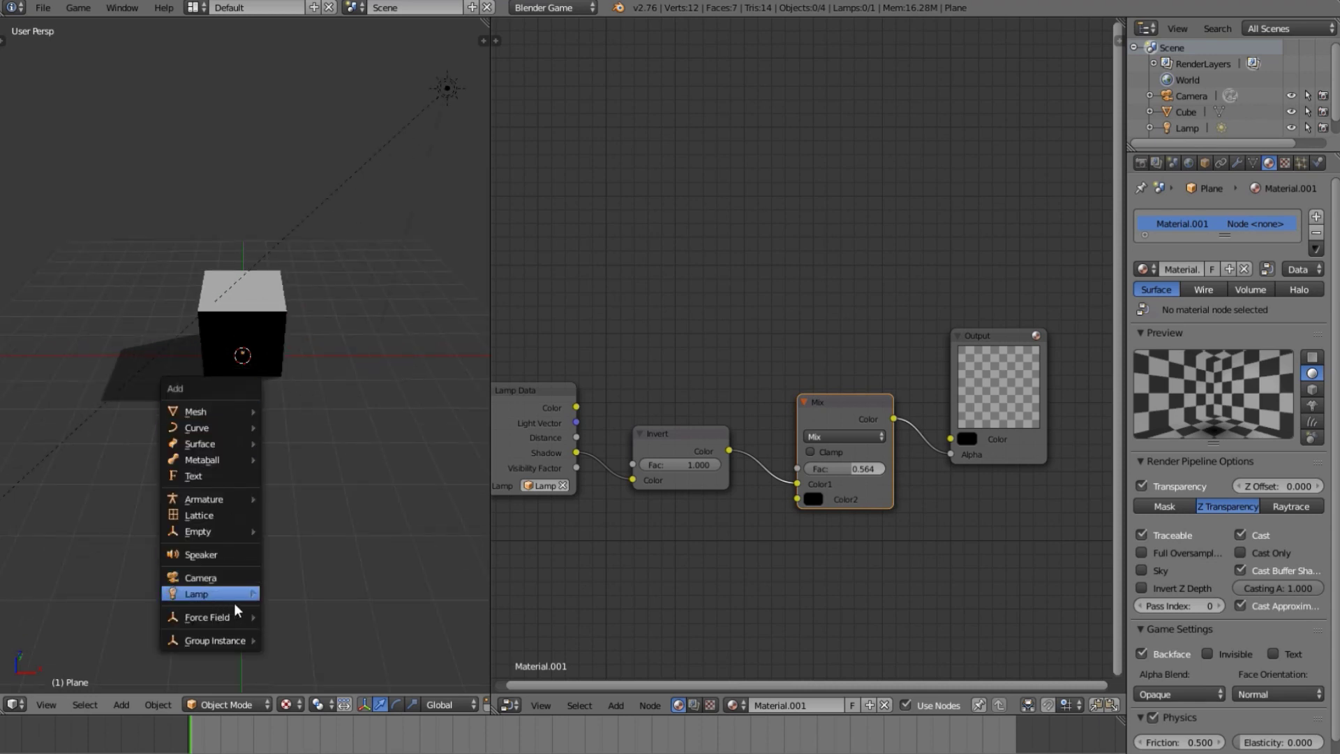
key(shift+a)
mouse_move(99, 478)
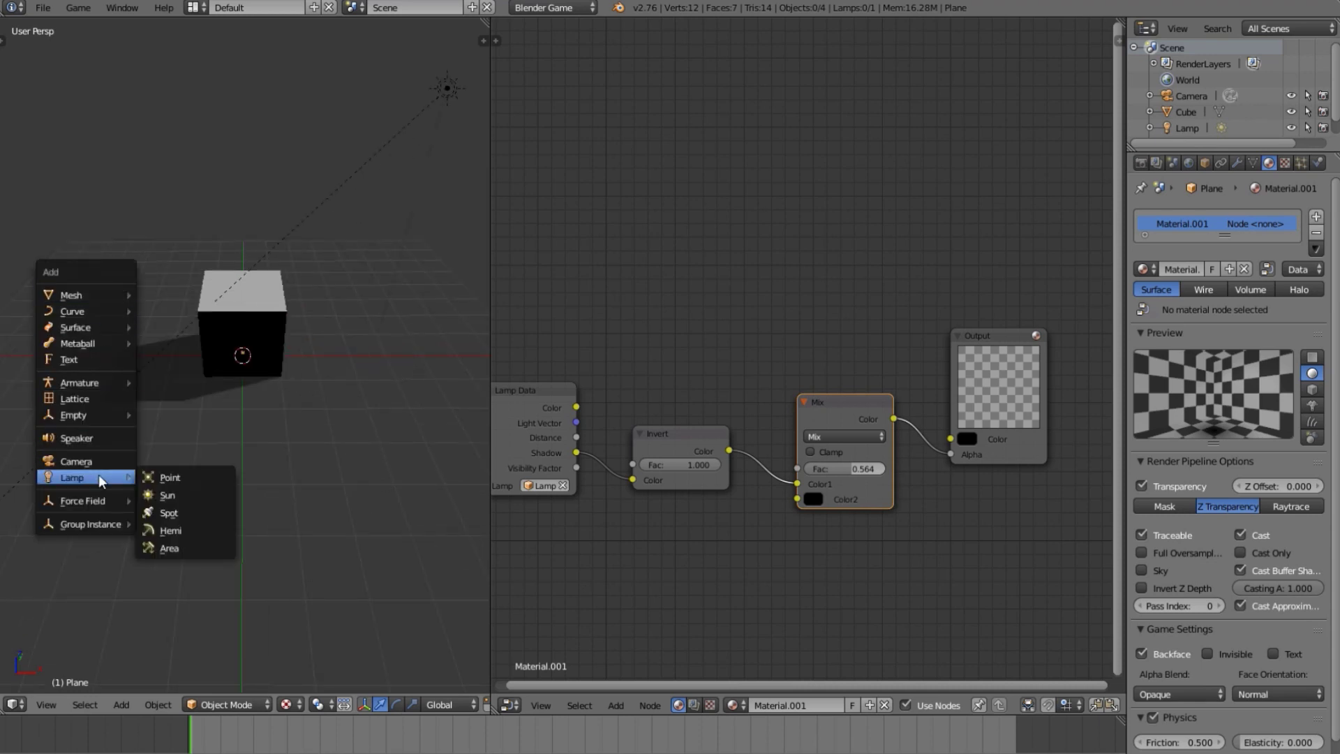
click(187, 526)
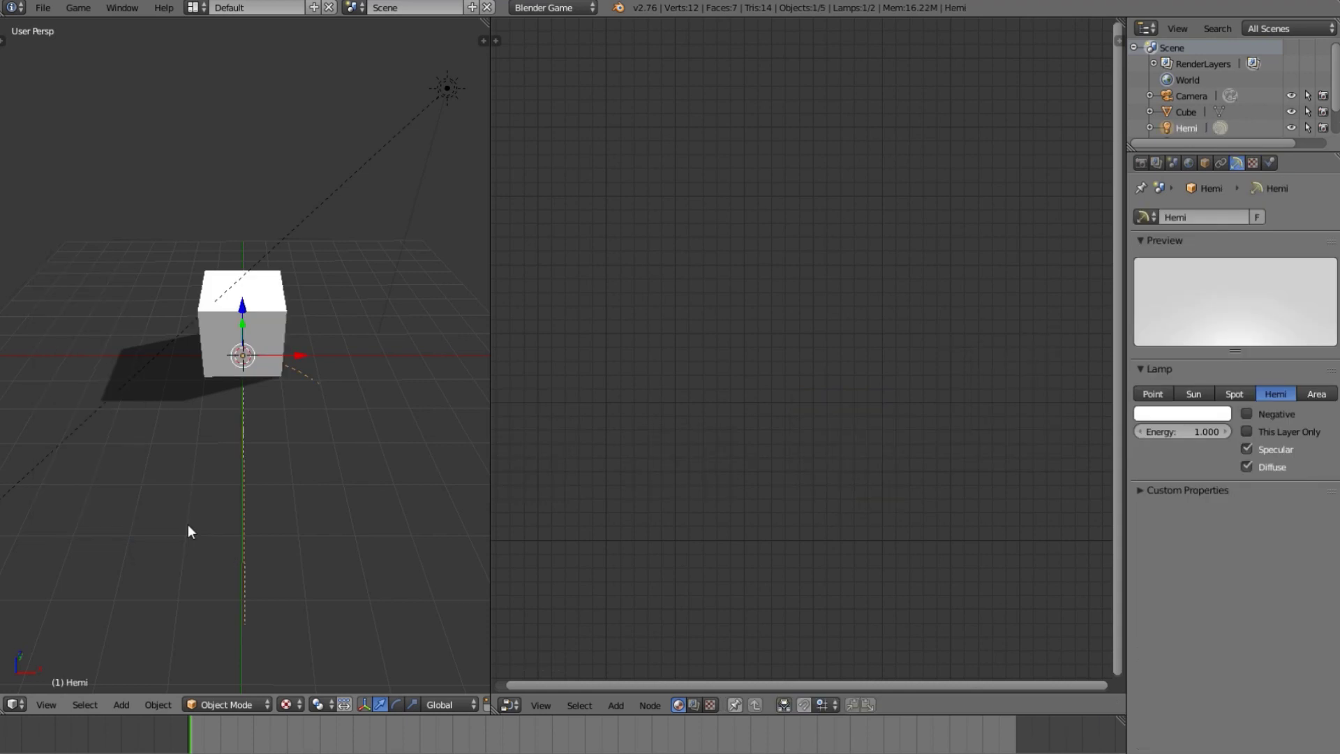
key(g)
key(z)
click(263, 241)
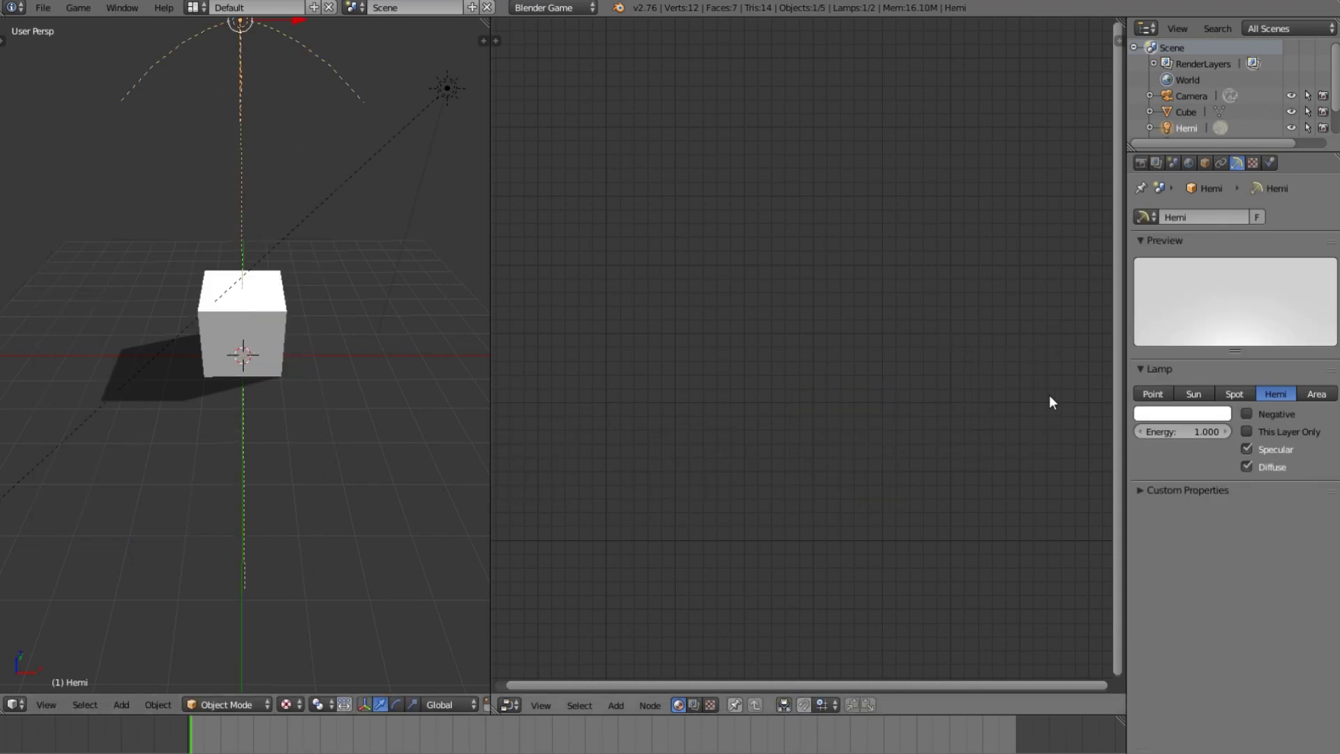
- Tilt the Hemi lamp slightly and set its energy to 0.174
drag(1183, 432, 1152, 432)
middle_drag(333, 535, 77, 494)
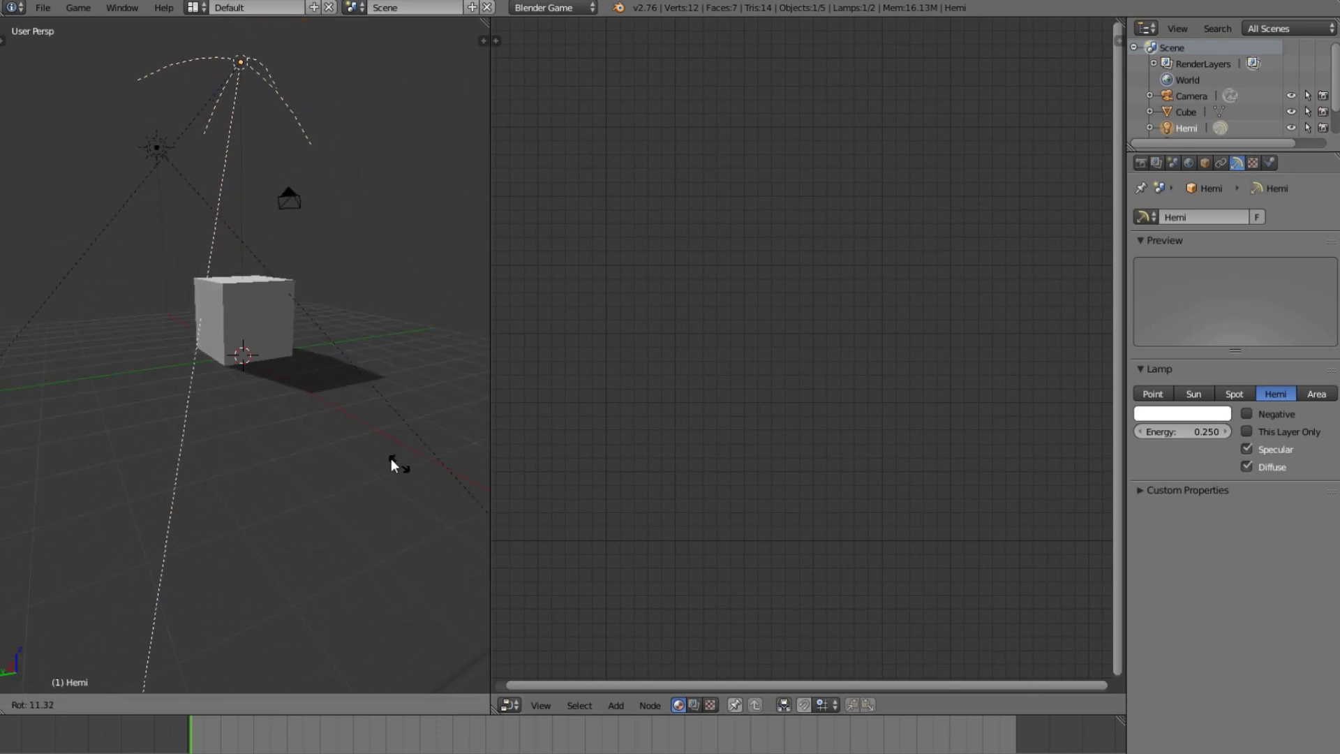
drag(1187, 431, 1172, 431)
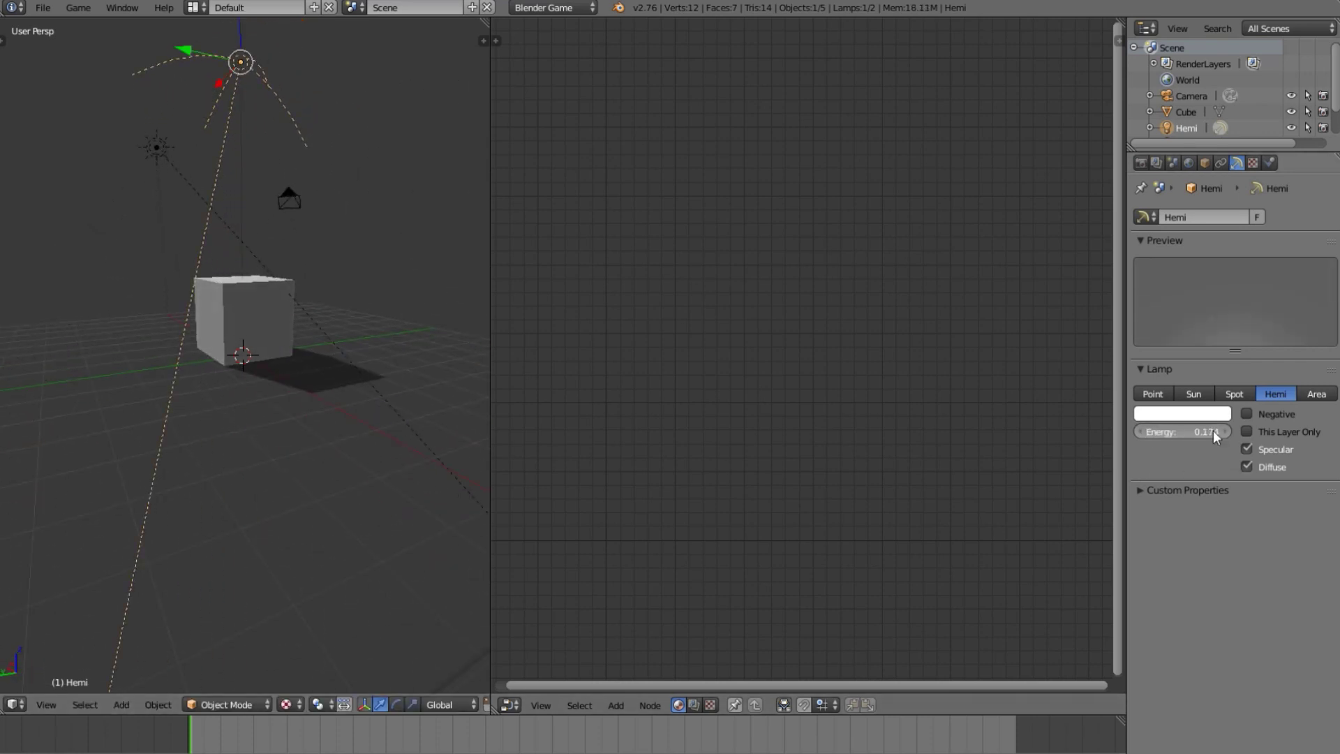
- Examine the cube's shading and shadow from several angles with the cube selected
middle_drag(209, 453, 242, 344)
scroll(394, 375, up, 5)
scroll(392, 367, down, 4)
middle_drag(392, 366, 187, 391)
right_click(279, 312)
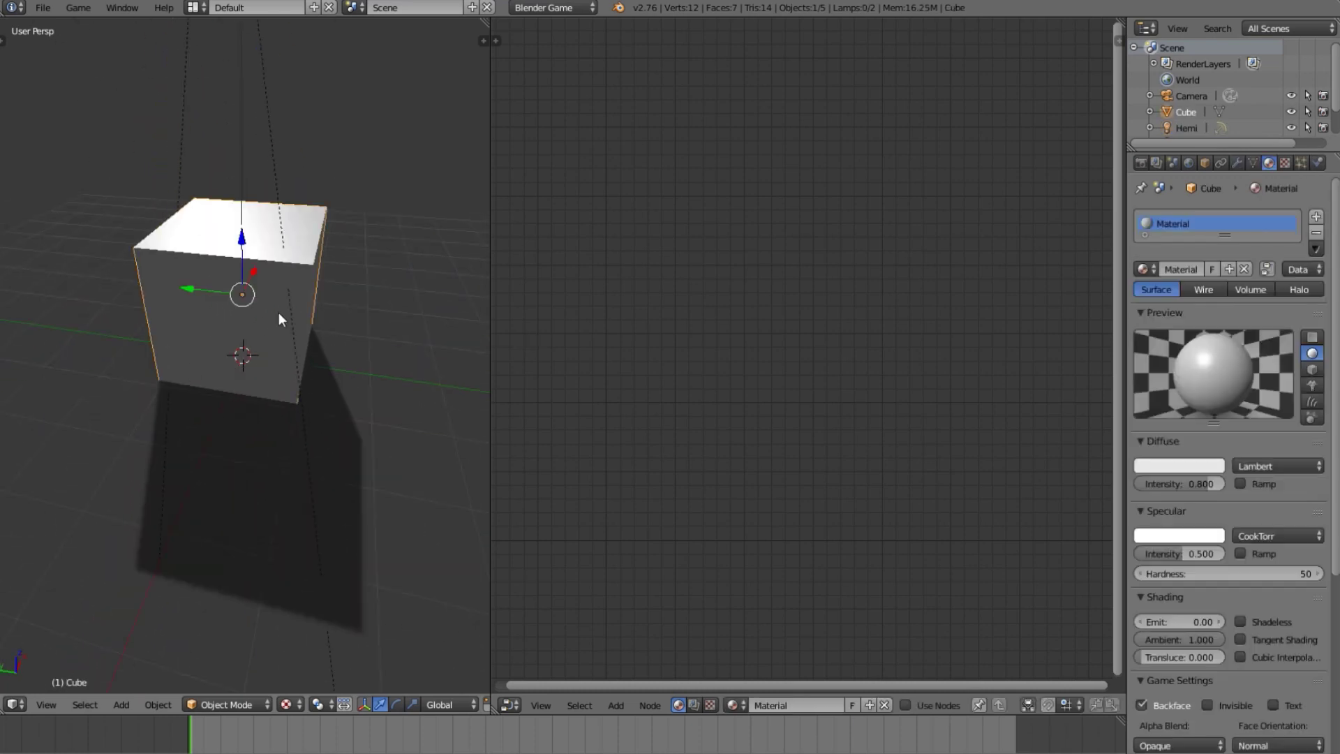
scroll(292, 416, down, 3)
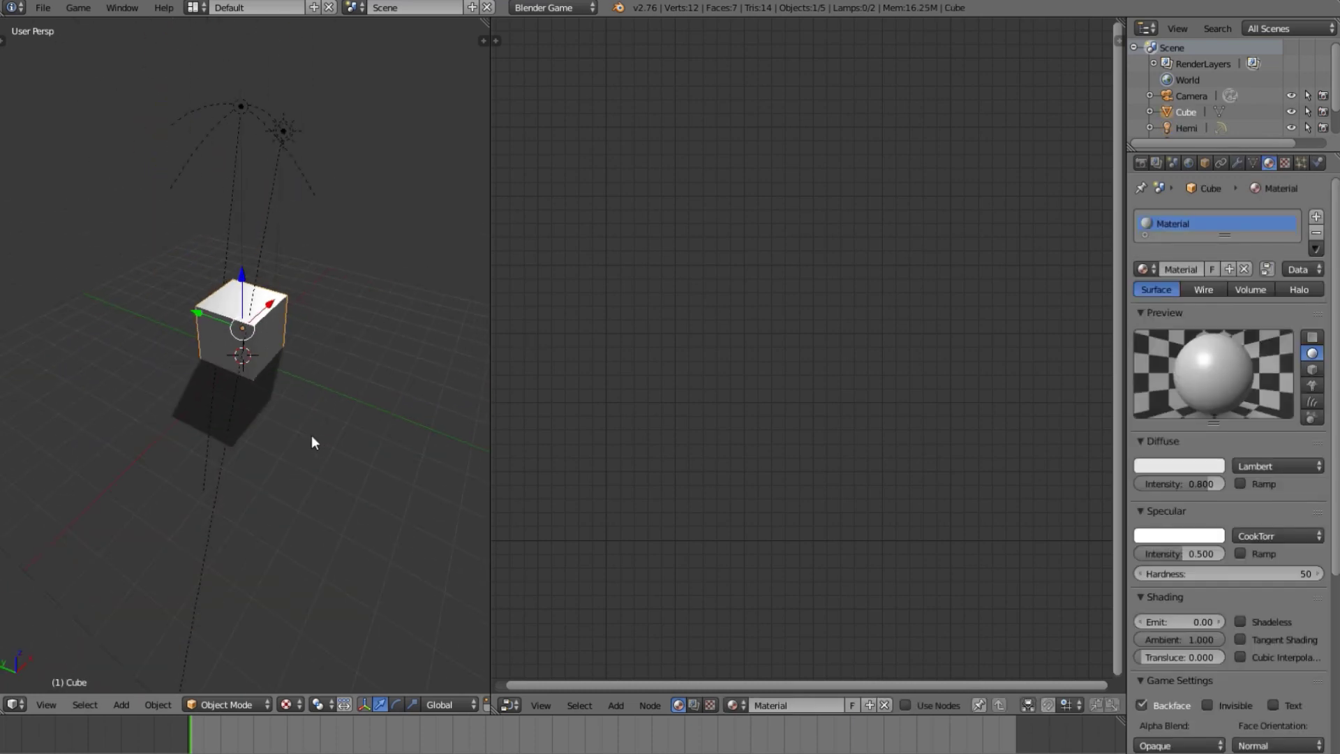
- Duplicate the Hemi lamp and place the copy below the ground plane
right_click(248, 124)
middle_drag(249, 125, 215, 357)
scroll(190, 372, up, 5)
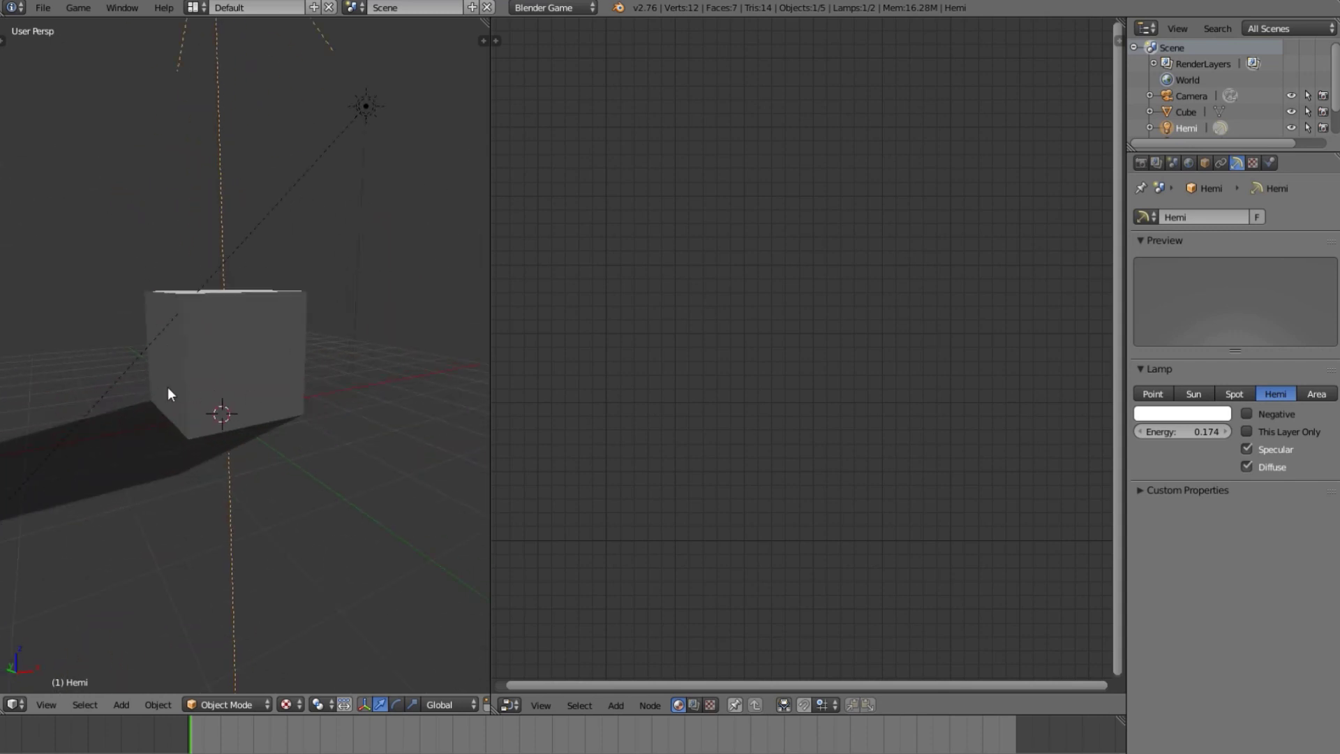
scroll(266, 398, down, 4)
middle_drag(266, 398, 271, 109)
key(shift+d)
click(297, 555)
- Rotate the duplicated Hemi lamp to point upward at the cube and set its energy to 0.069
middle_drag(215, 419, 353, 429)
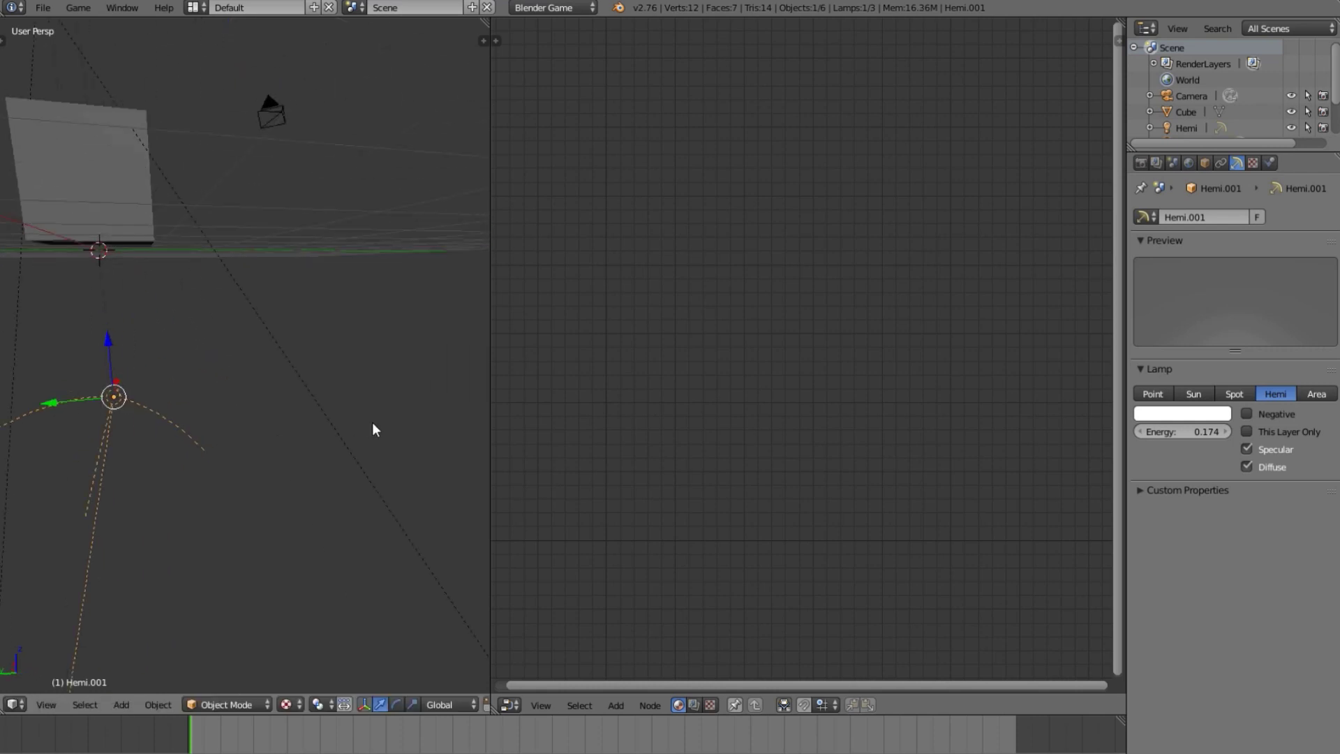
key(r)
click(481, 381)
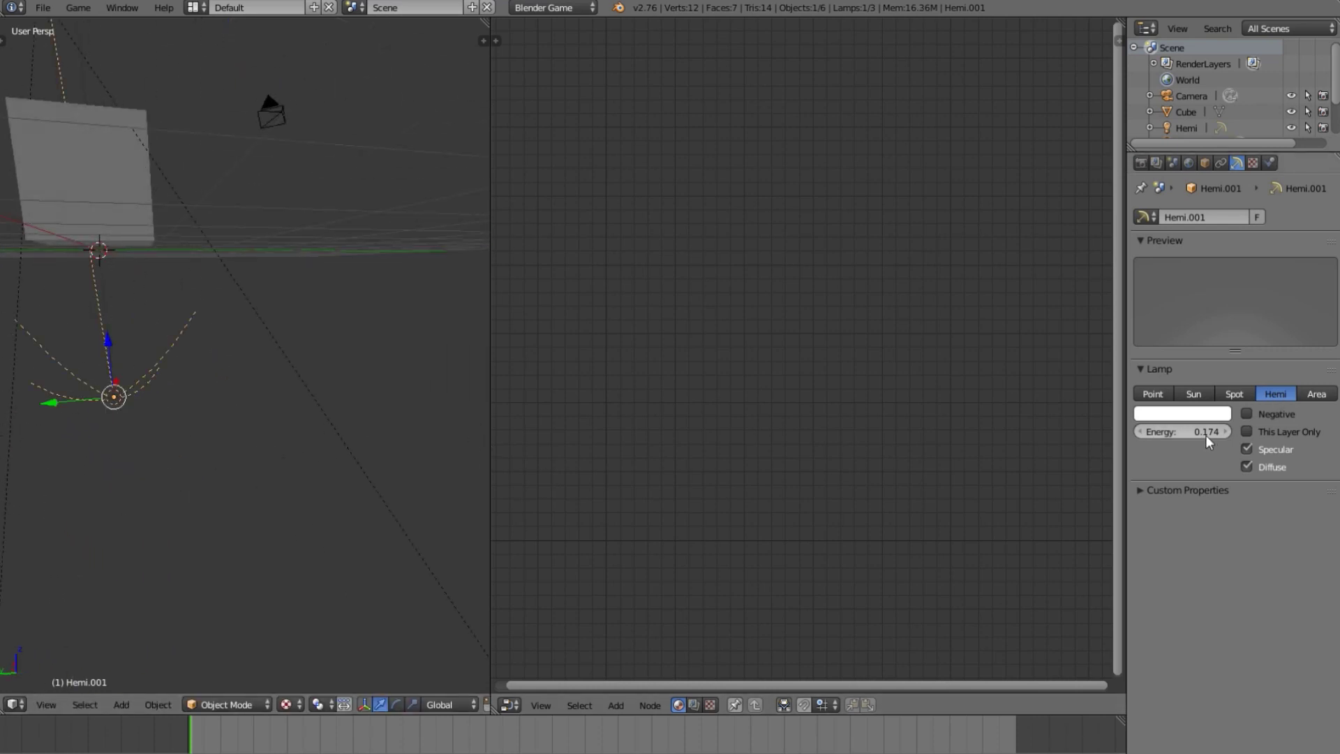
drag(1200, 435, 1191, 435)
- Deselect everything and limit the 3D view's display to rendered content, hiding the grid and lamp overlays
middle_drag(288, 351, 121, 370)
scroll(396, 446, down, 6)
key(a)
middle_drag(282, 382, 342, 371)
scroll(342, 372, up, 4)
key(n)
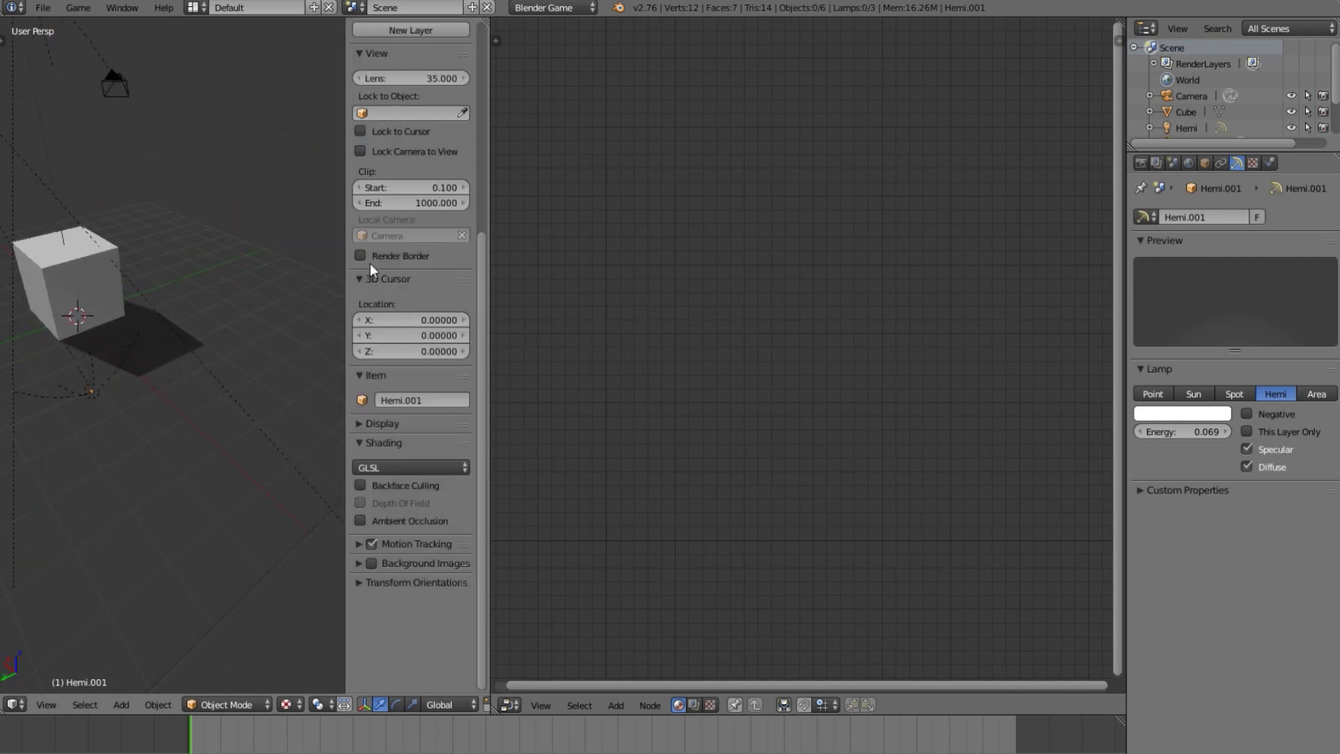
click(368, 423)
click(363, 441)
key(n)
- Select the ground plane and review its shadow node setup alongside the rendered shadow
scroll(384, 437, down, 1)
middle_drag(384, 437, 374, 488)
right_click(375, 488)
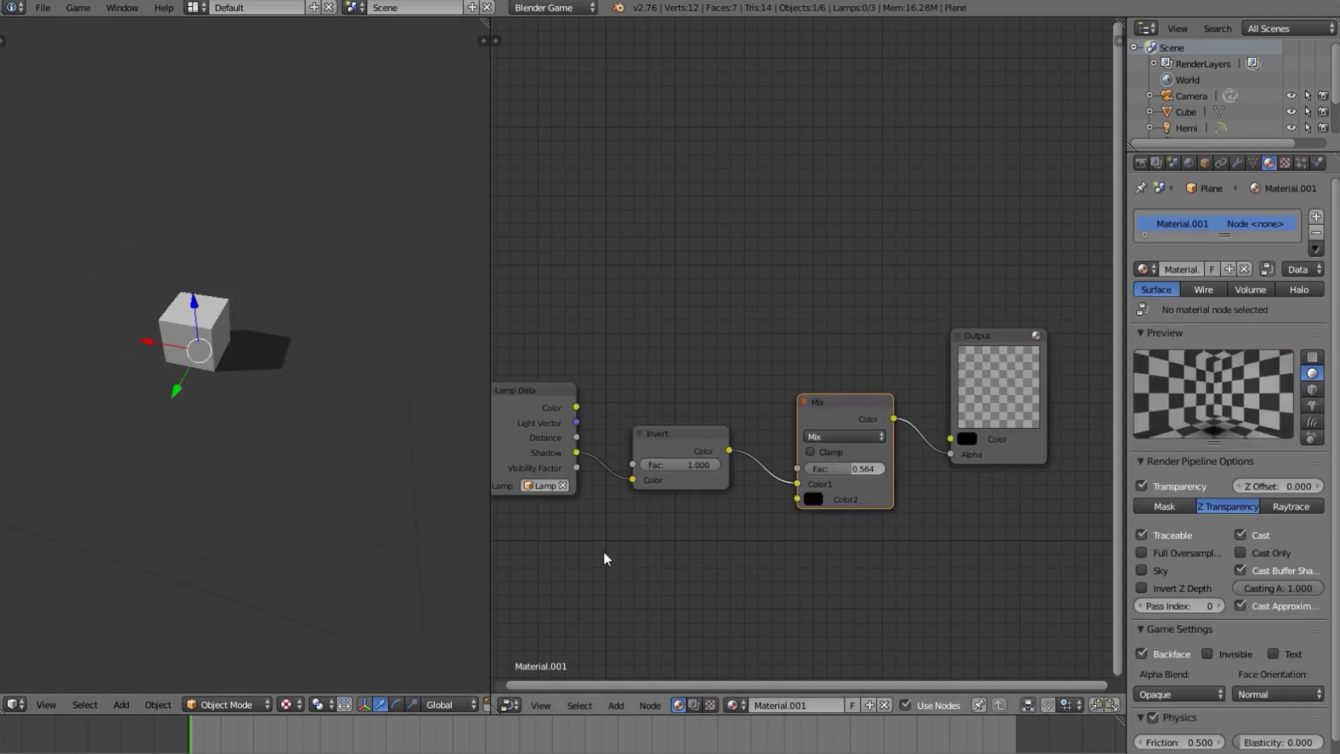
middle_drag(834, 476, 799, 451)
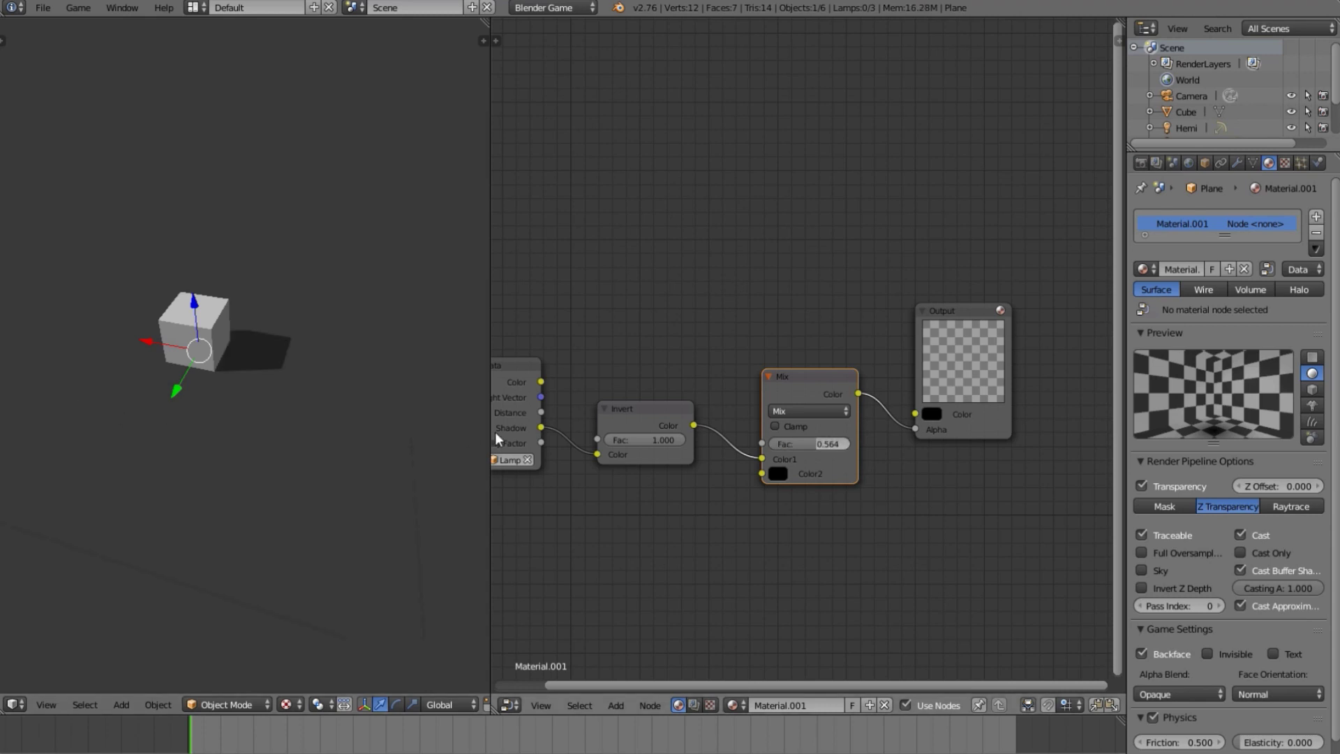
scroll(407, 641, down, 1)
scroll(446, 705, down, 3)
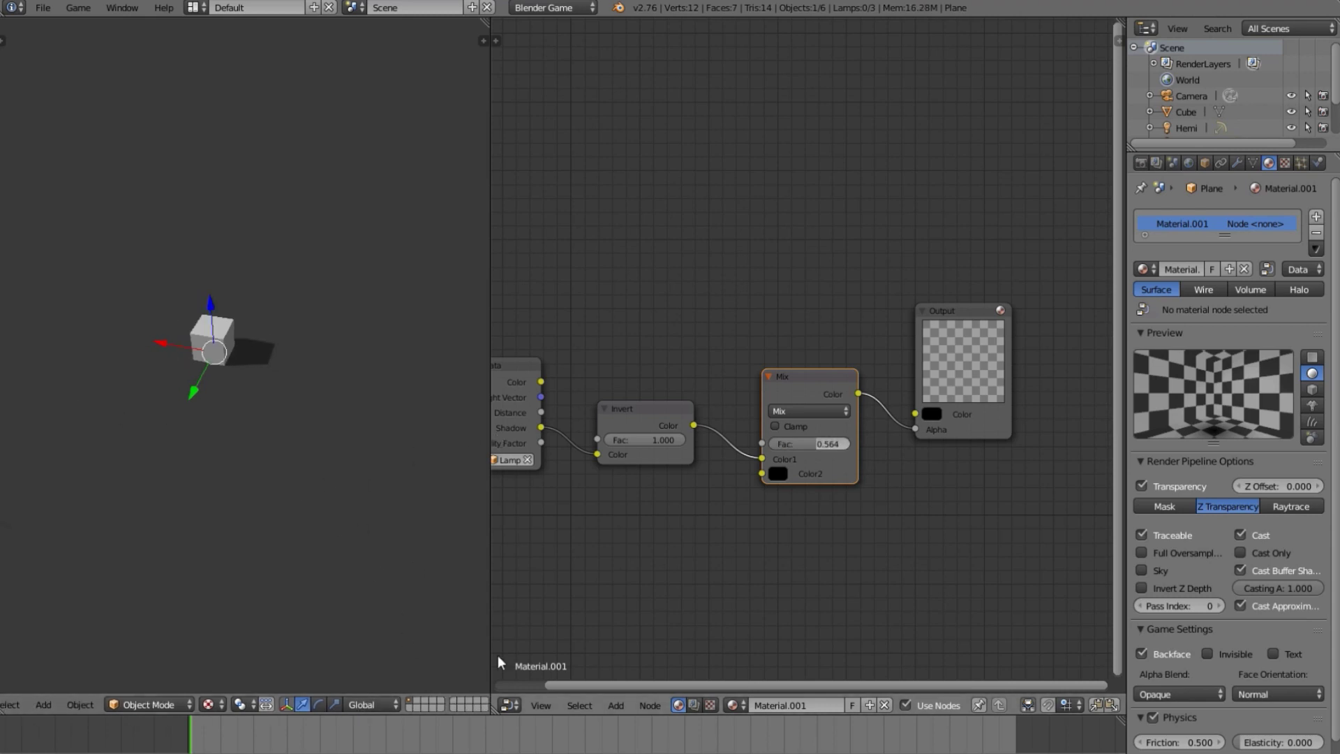
- Turn off the render-only display in the 3D view to restore the grid and lamp overlays, and deselect everything
scroll(467, 708, down, 5)
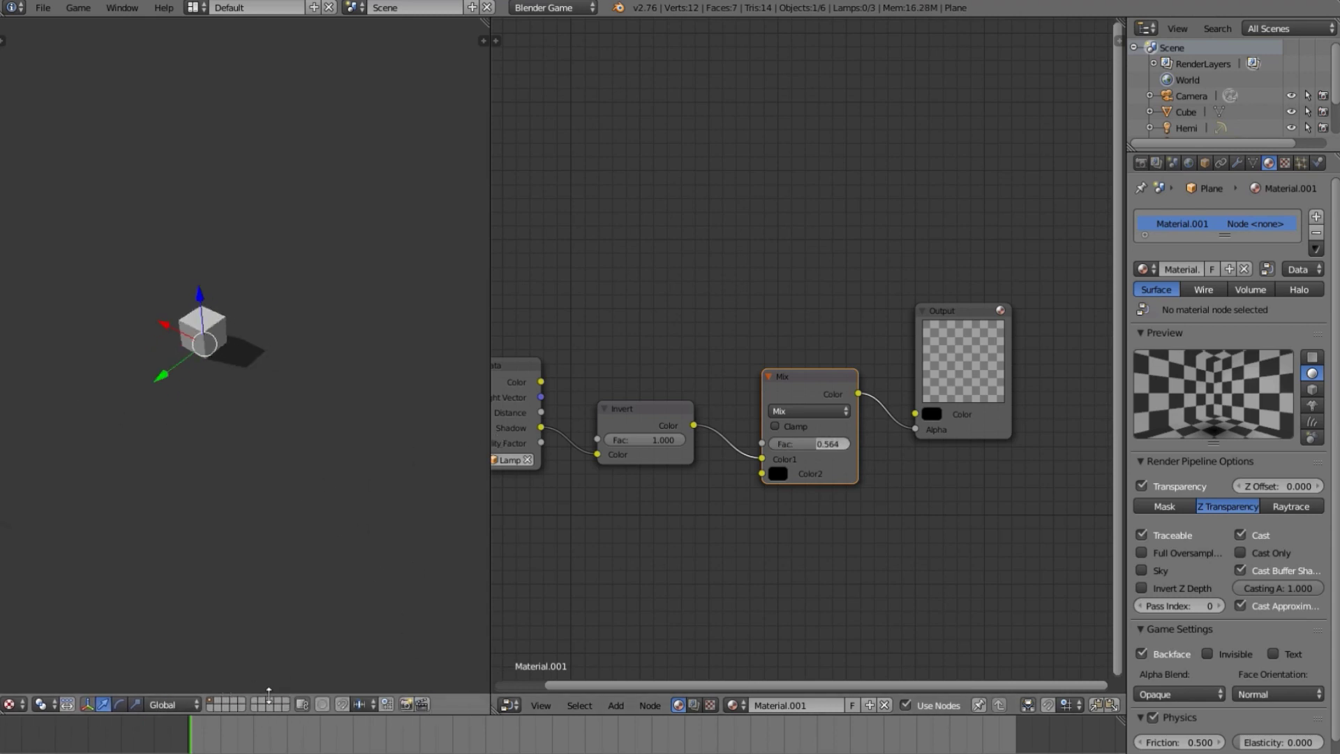
scroll(321, 705, up, 10)
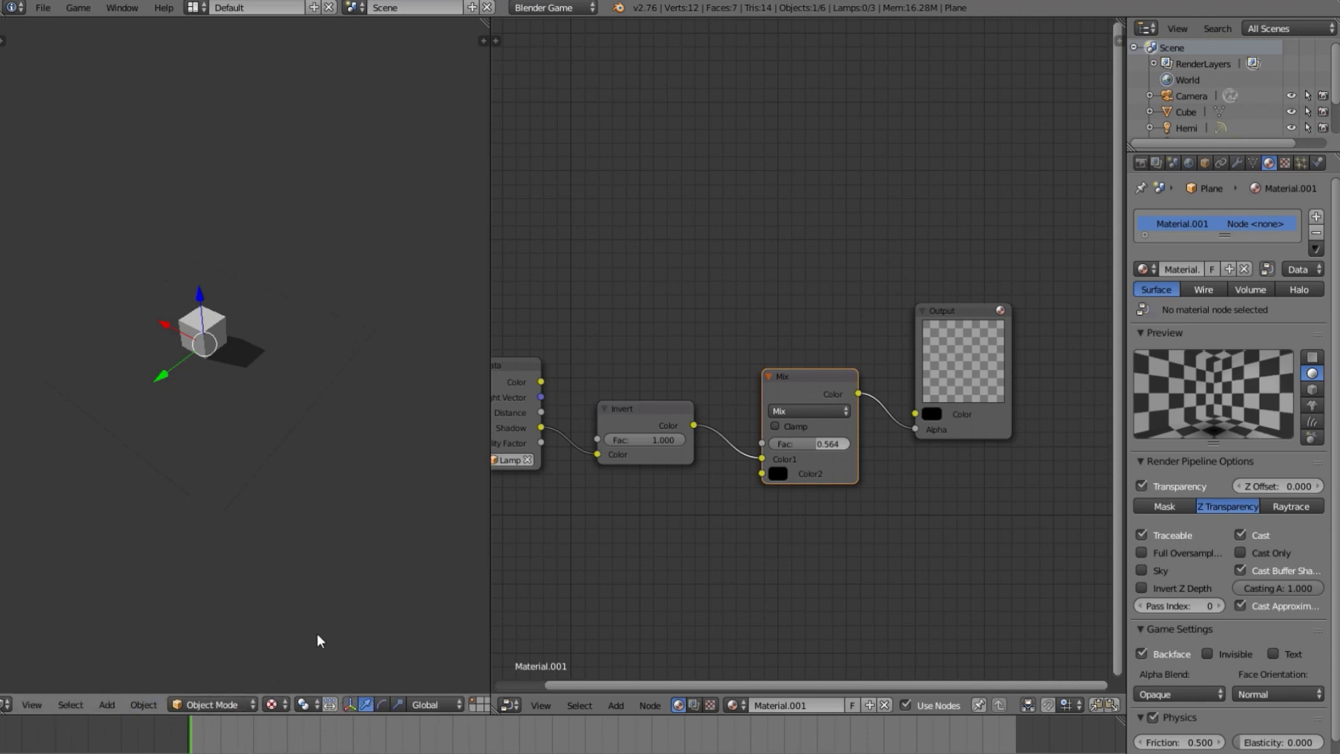
key(n)
click(361, 514)
key(n)
key(a)
scroll(252, 361, up, 2)
scroll(101, 207, down, 4)
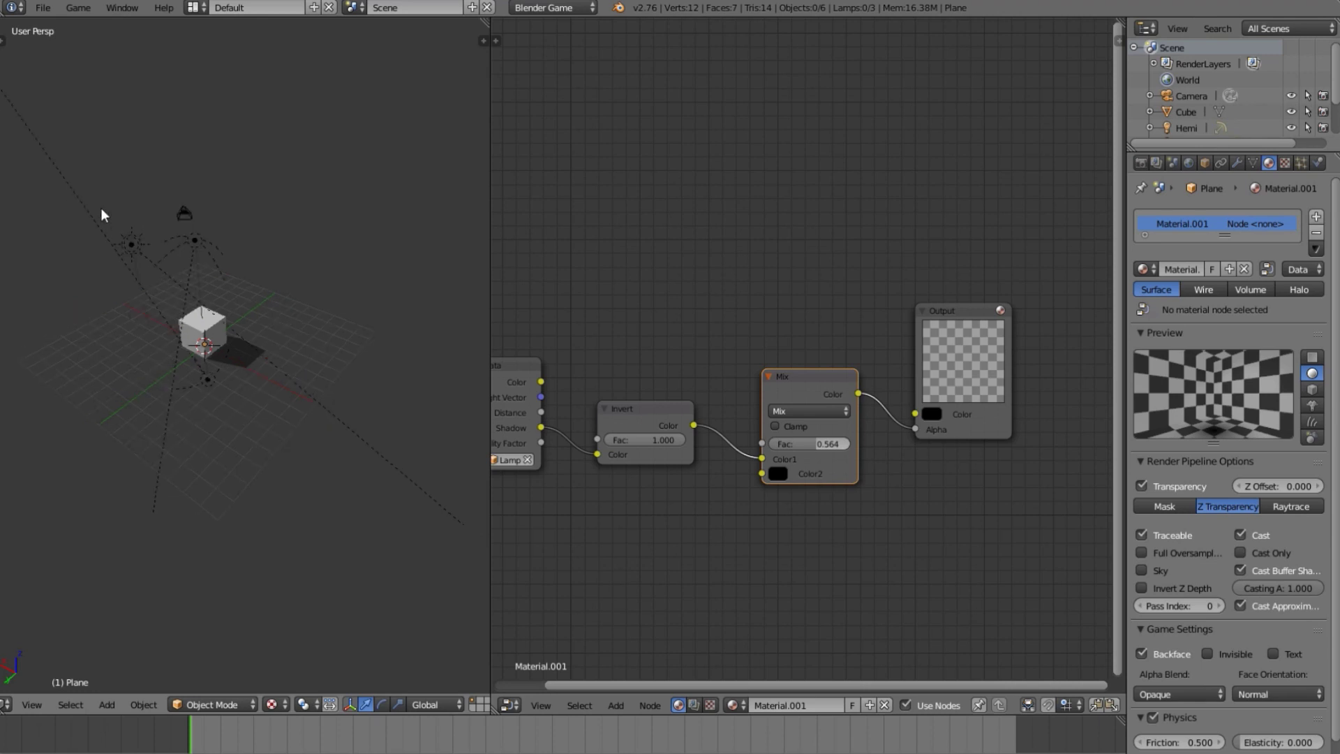
- Select the sun lamp and test-run the game to examine the cube's shadow from a distance and up close
click(222, 282)
right_click(175, 288)
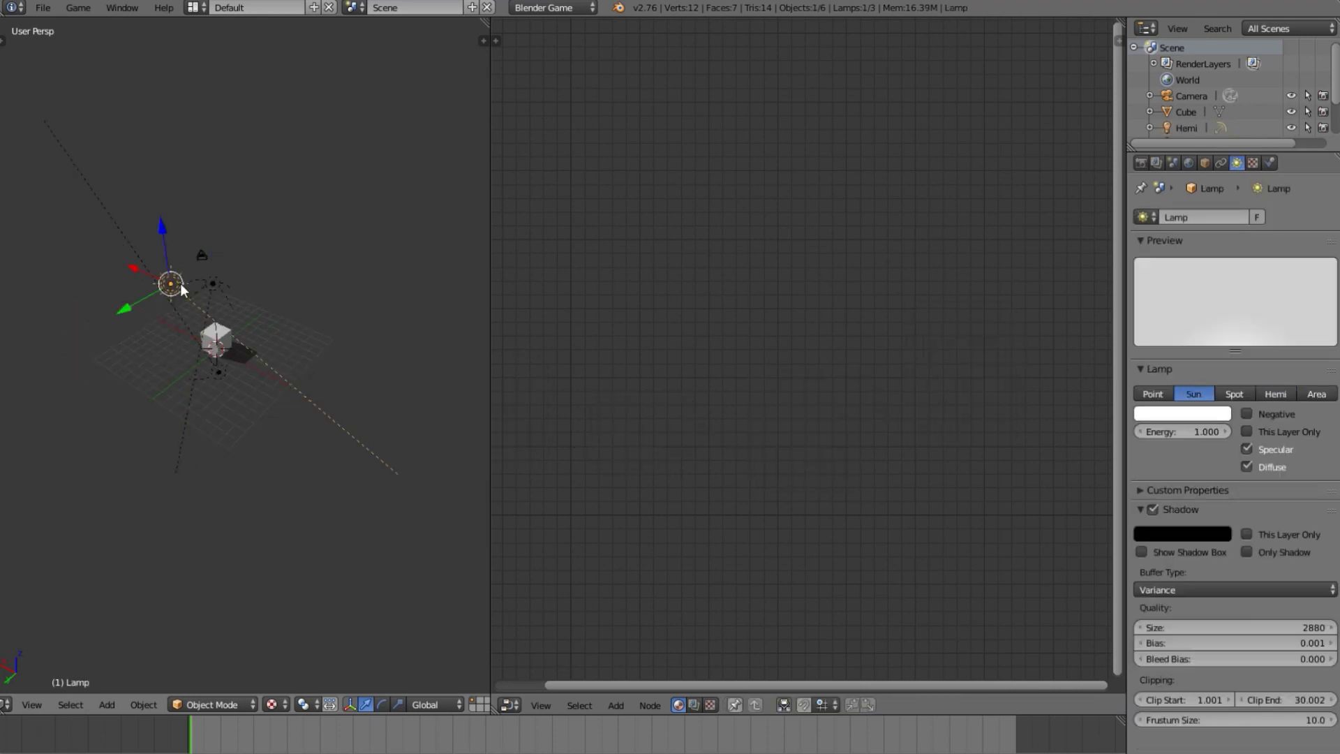
scroll(285, 417, up, 6)
scroll(287, 417, down, 2)
key(p)
key(Escape)
scroll(358, 504, up, 3)
key(p)
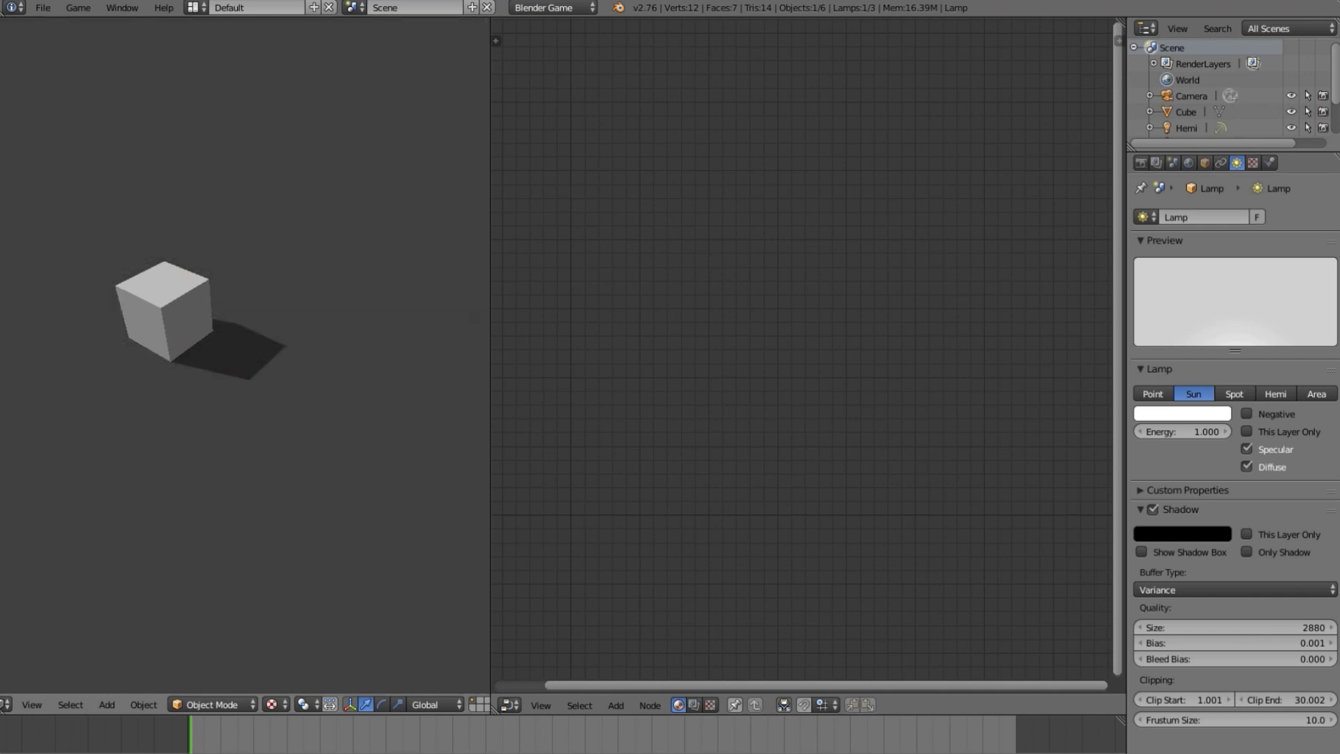
key(Escape)
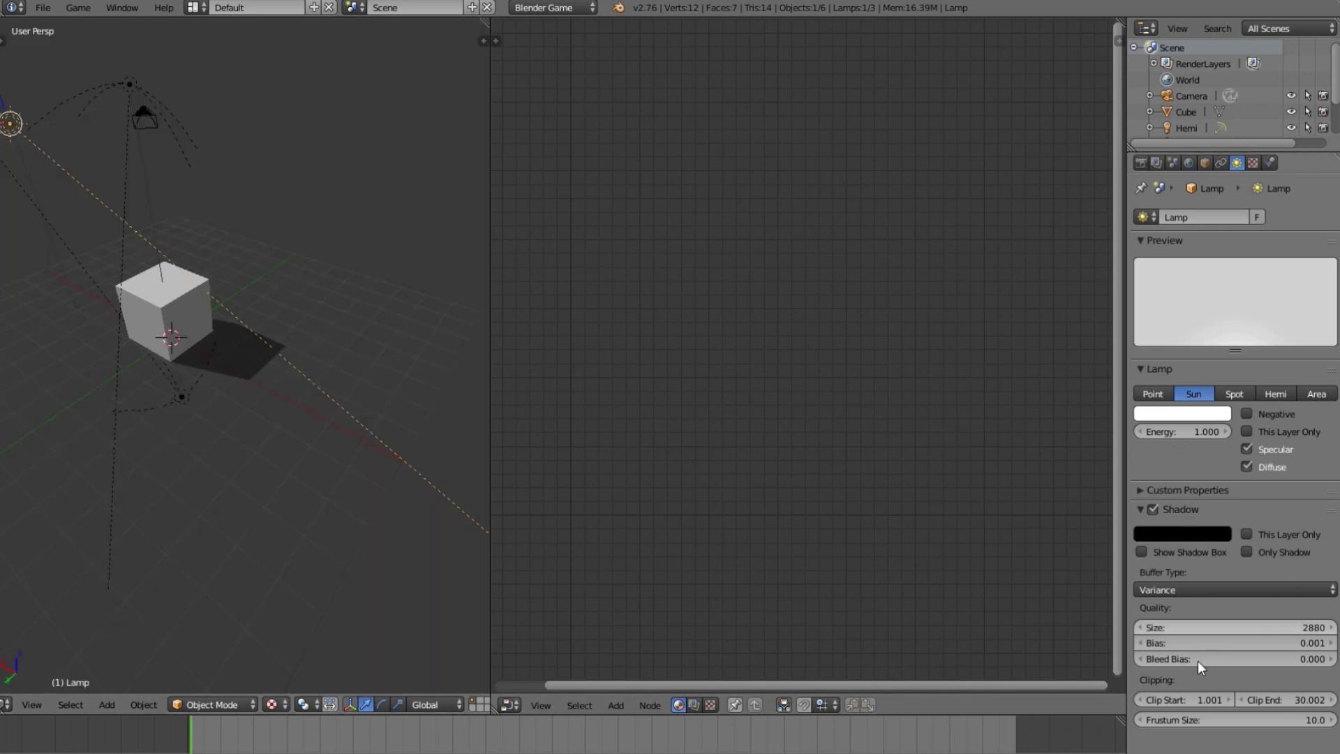
- Run the game preview again from other viewing angles and check the shadow near the ground plane's edge
mouse_move(1283, 647)
mouse_down()
mouse_move(1319, 657)
mouse_move(1298, 628)
mouse_up()
scroll(298, 432, down, 3)
key(p)
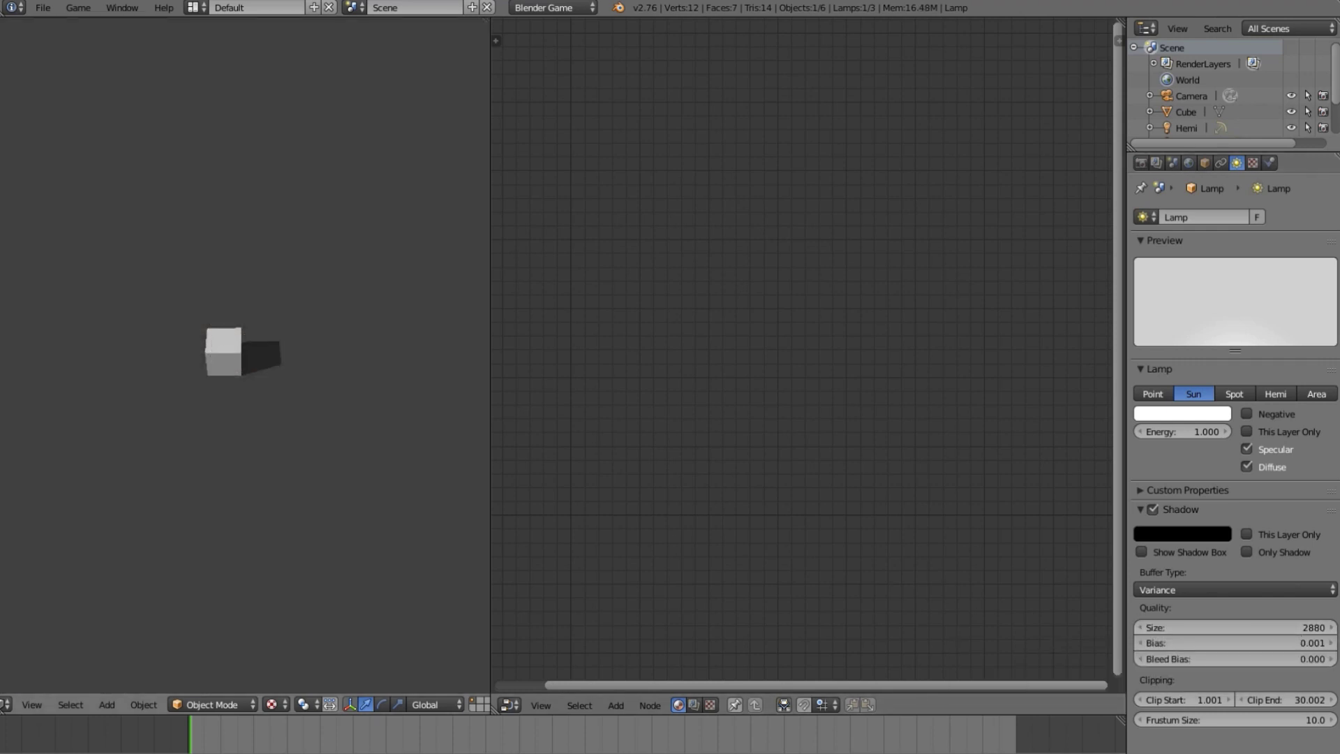
key(Escape)
scroll(321, 443, up, 8)
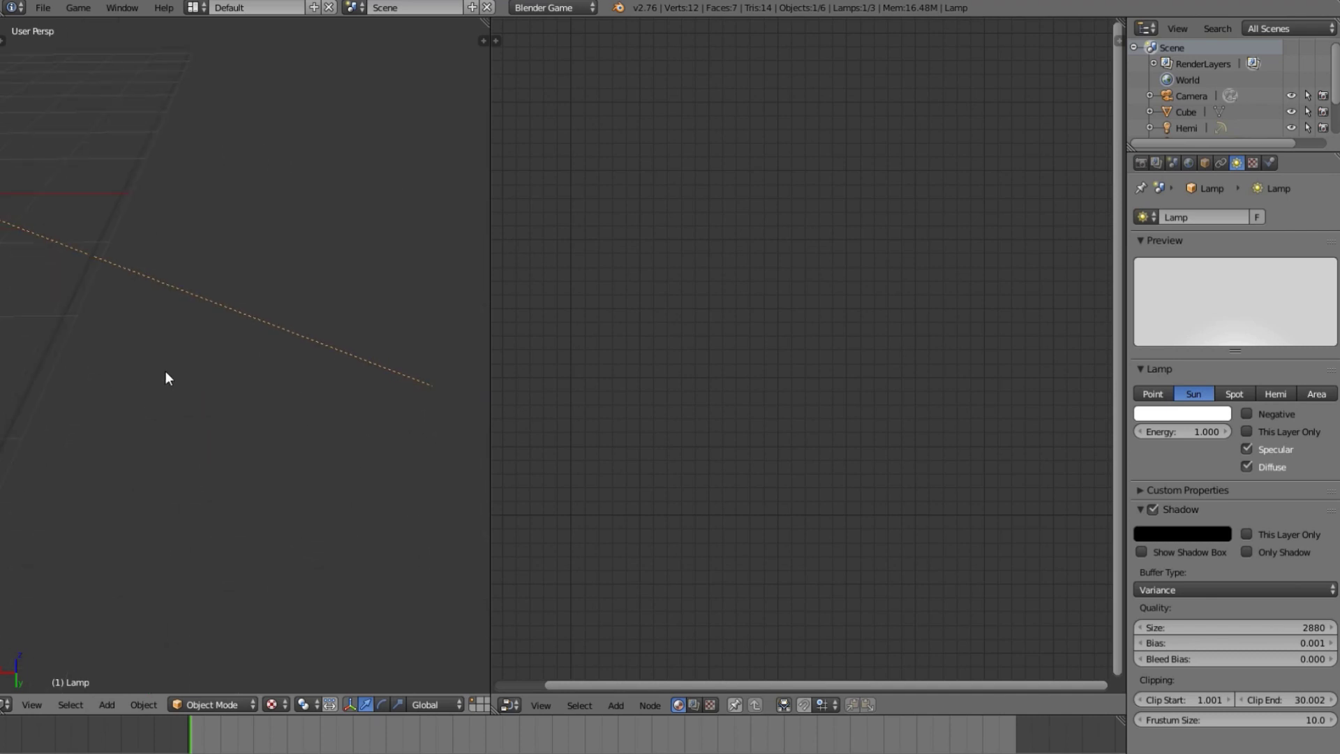
key(p)
key(Escape)
- Scale the ground plane up about 6.4 times and test-run the game to check the shadow
scroll(182, 384, down, 3)
right_click(190, 392)
scroll(190, 392, down, 3)
key(s)
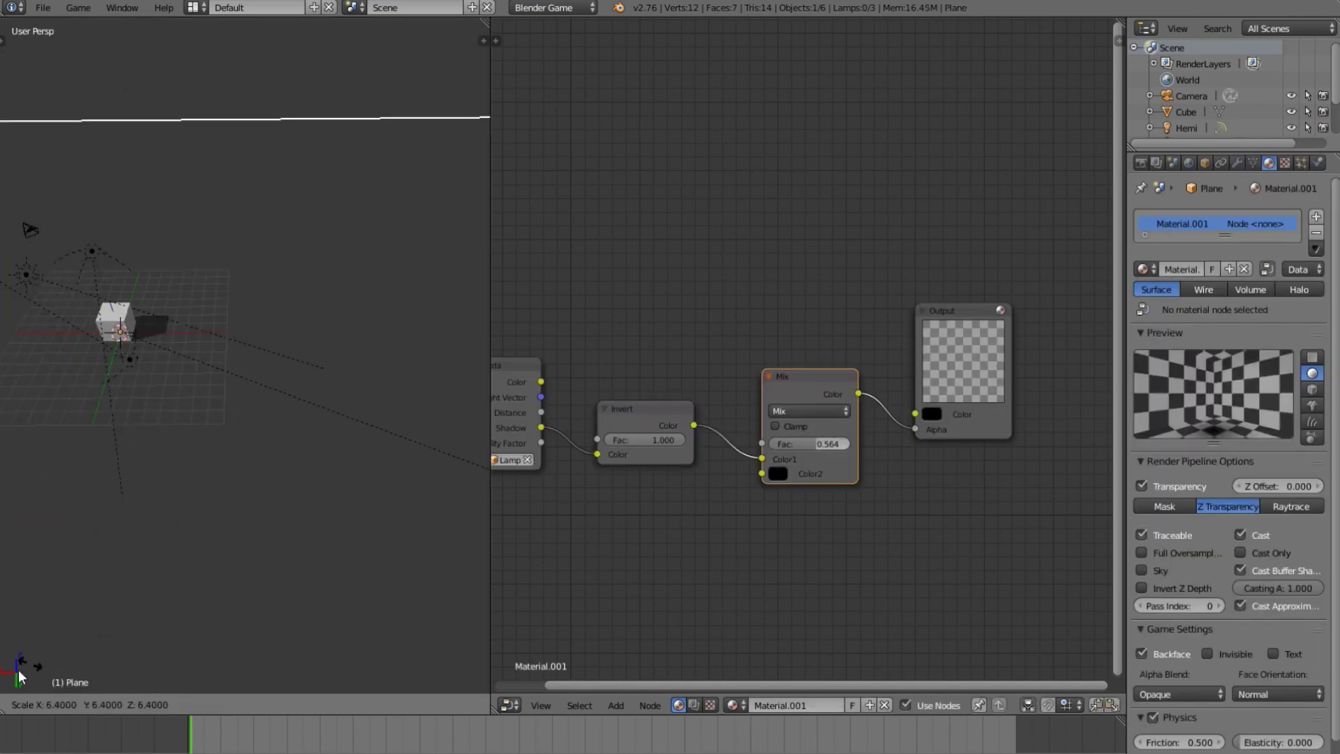
click(110, 505)
key(p)
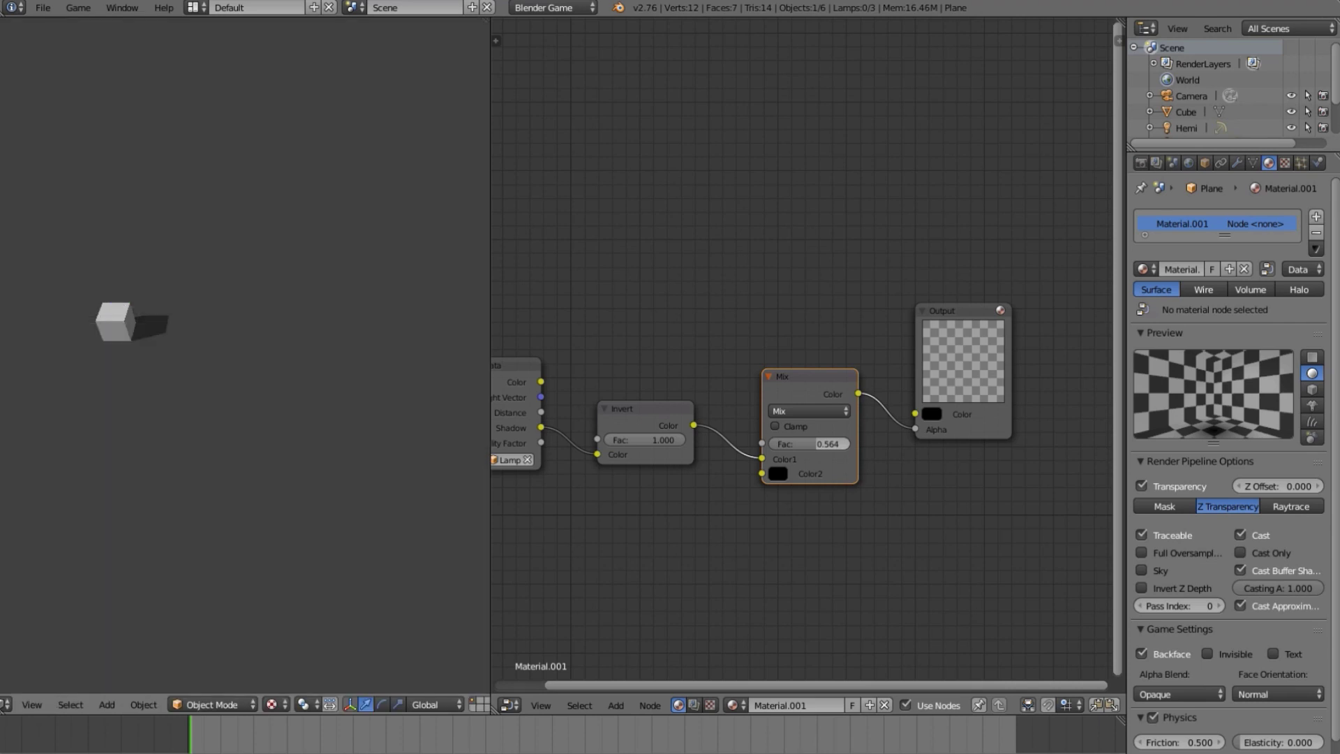
key(Escape)
- Deselect everything, look through the camera and fly it back until the cube, lamps and grid fit in the frame
middle_drag(126, 434, 335, 386)
key(a)
click(32, 702)
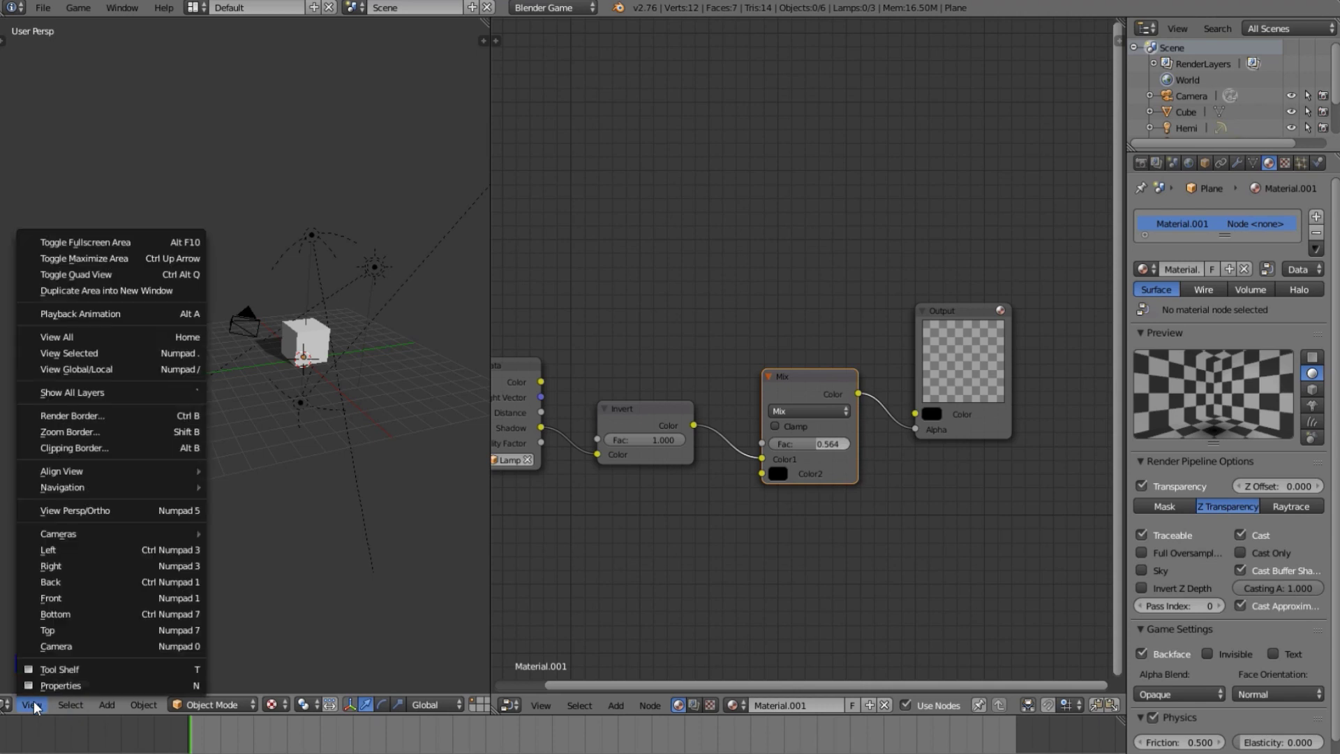
click(134, 650)
key(Home)
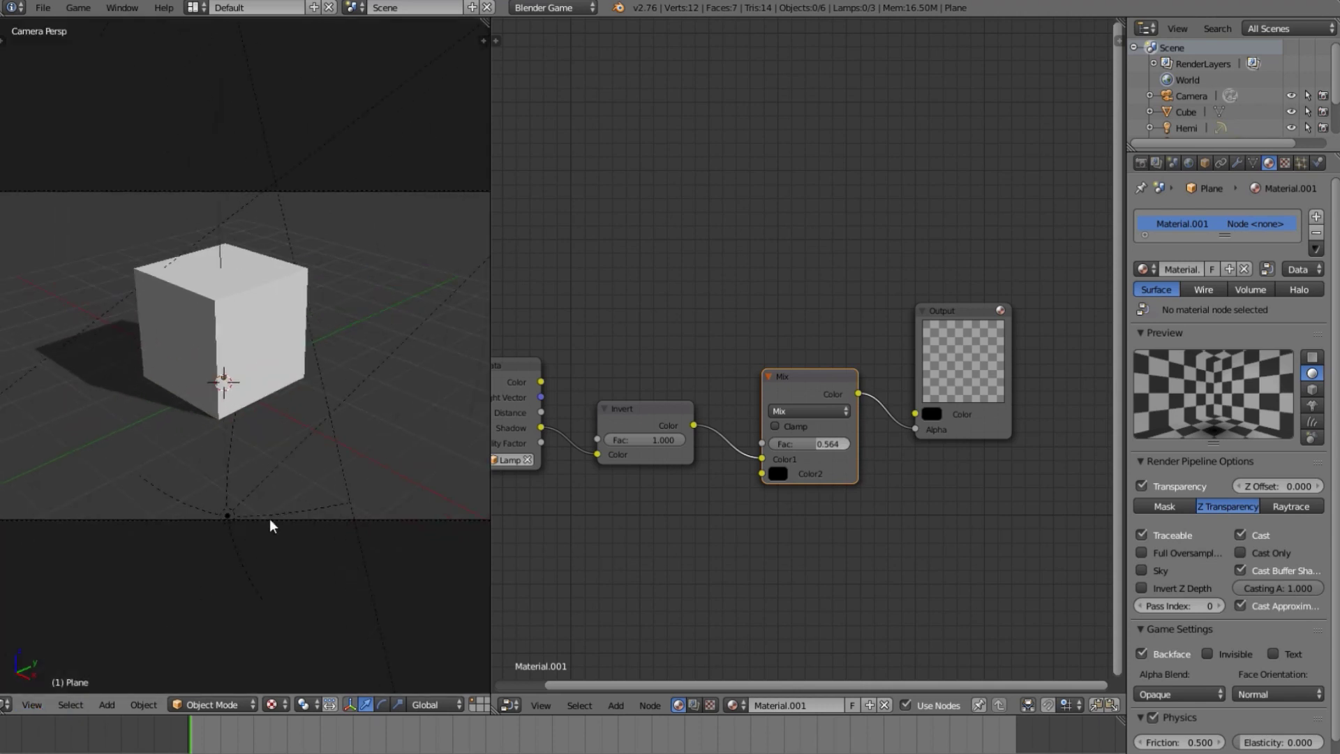
key(shift+f)
key(s)
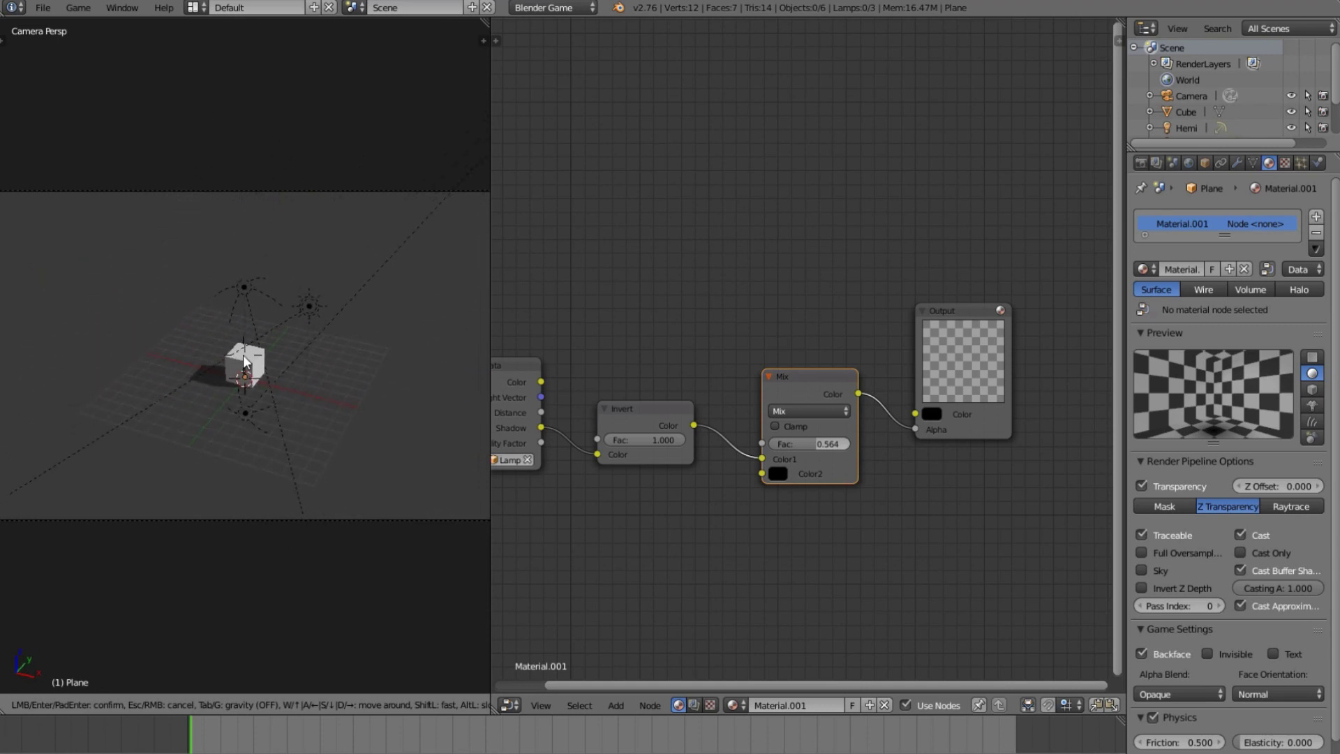
click(244, 355)
scroll(227, 381, up, 3)
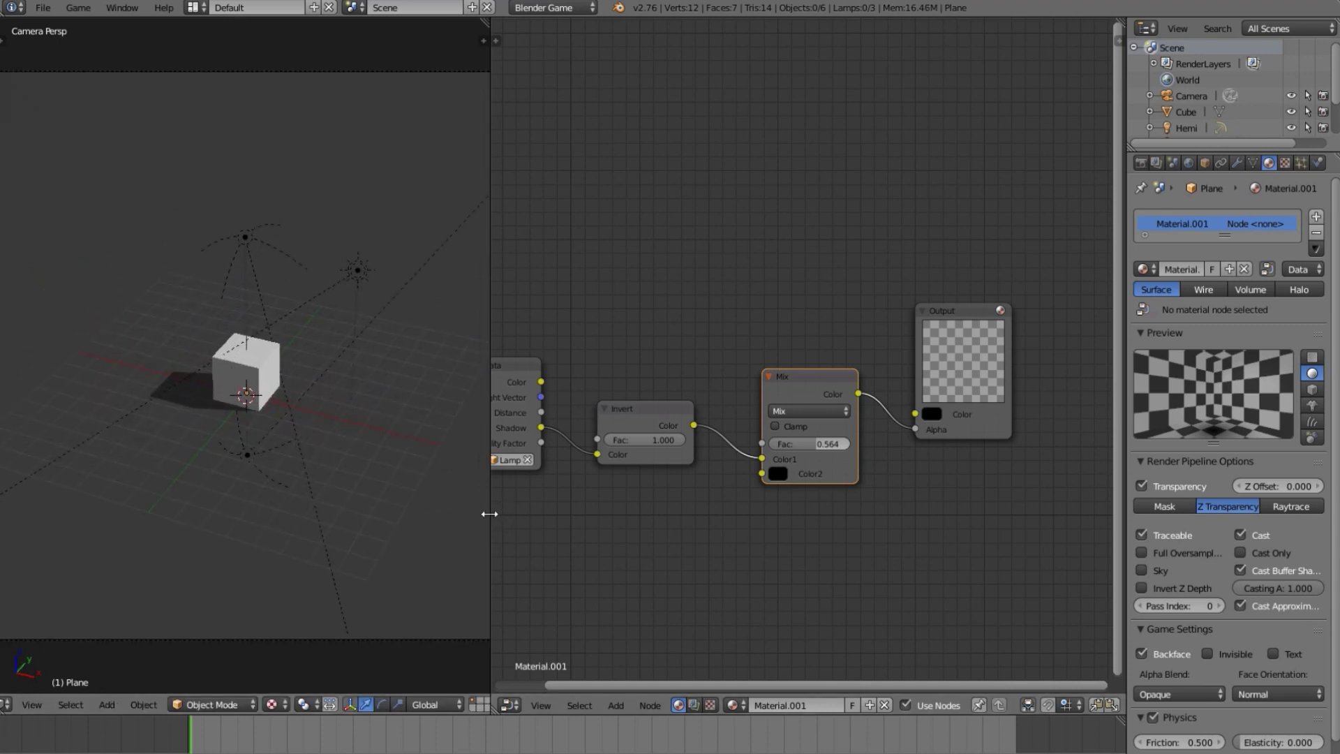
- Widen the 3D view beside the node editor and limit its display to rendered content
drag(490, 514, 642, 514)
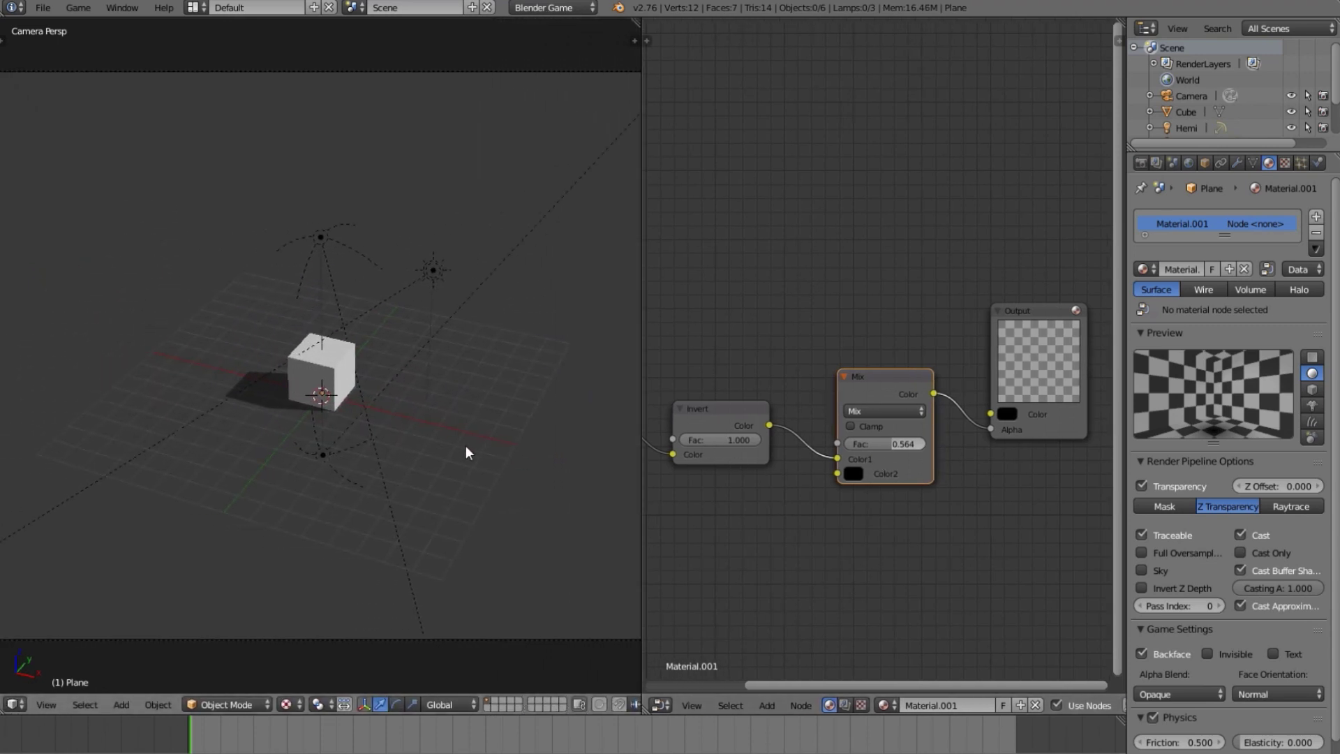
key(b)
key(Escape)
key(n)
click(509, 519)
key(n)
scroll(329, 455, down, 2)
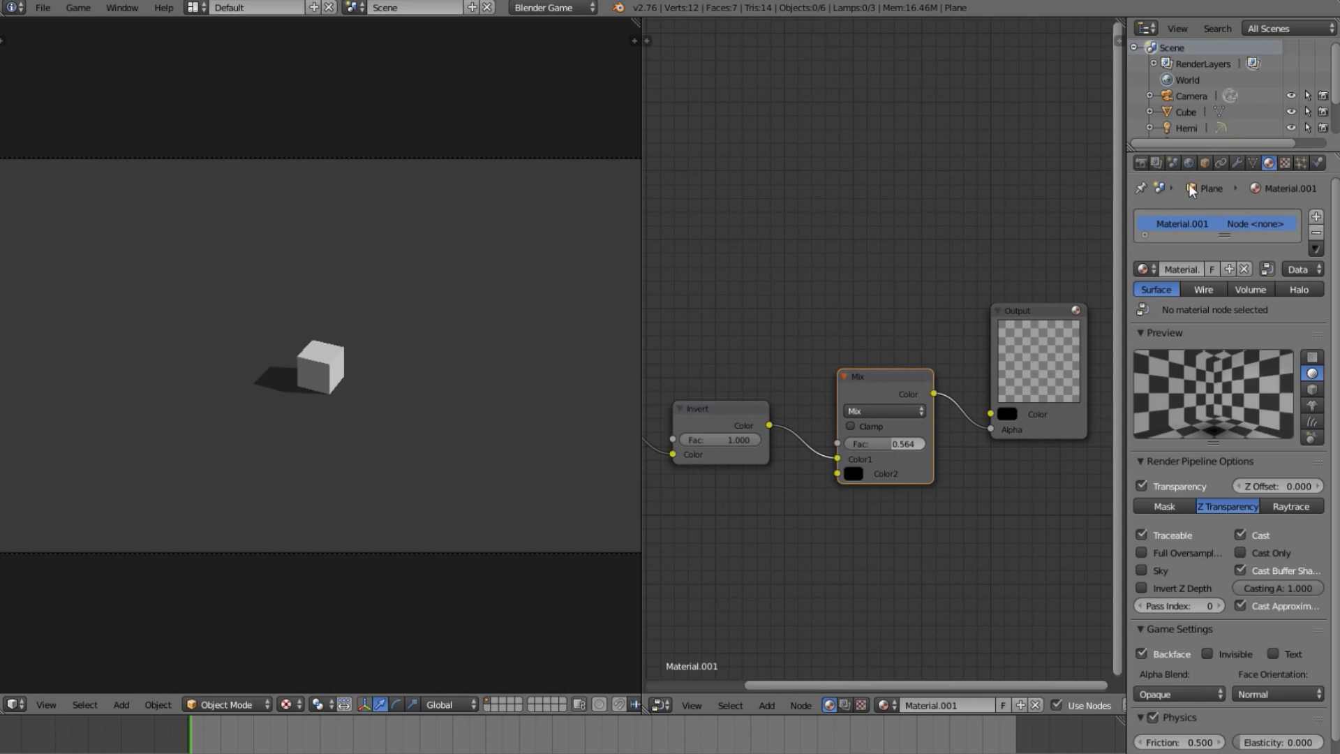
- Open the world settings and try a different horizon color for the scene background
click(1189, 162)
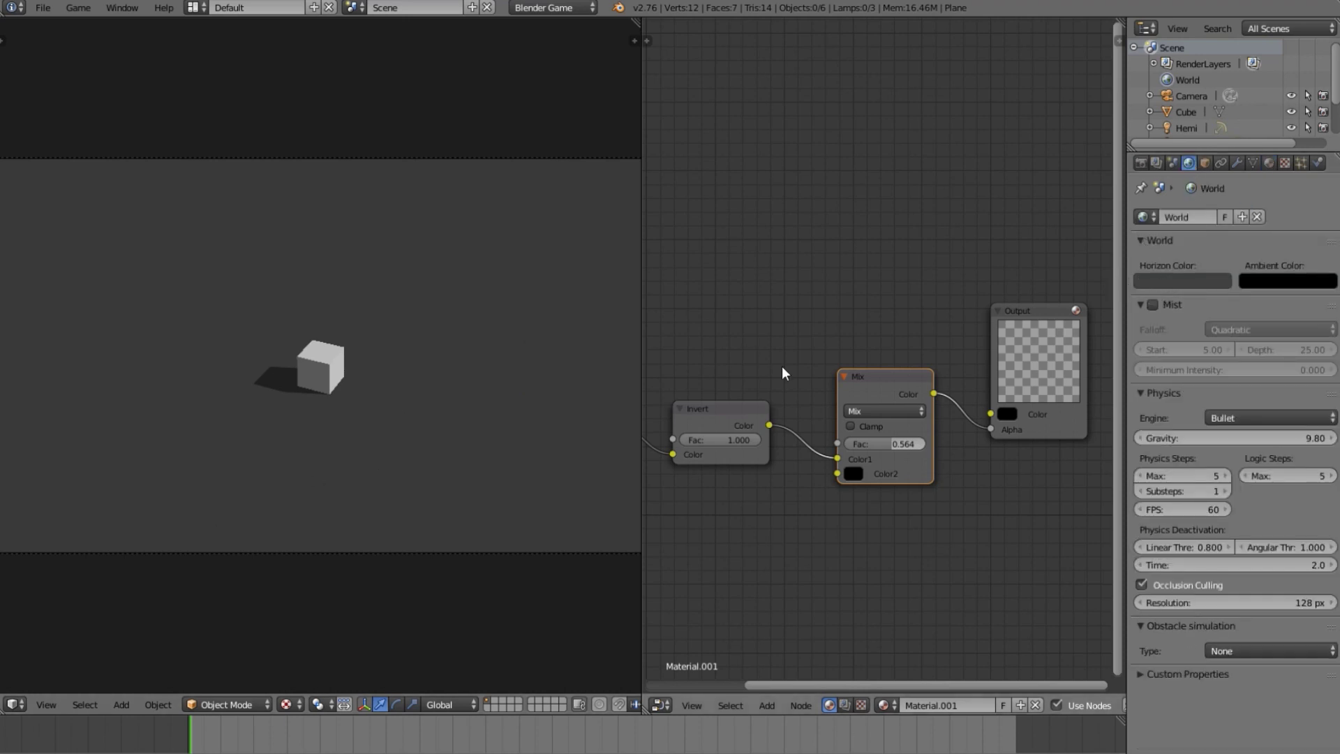
click(1192, 273)
click(1217, 115)
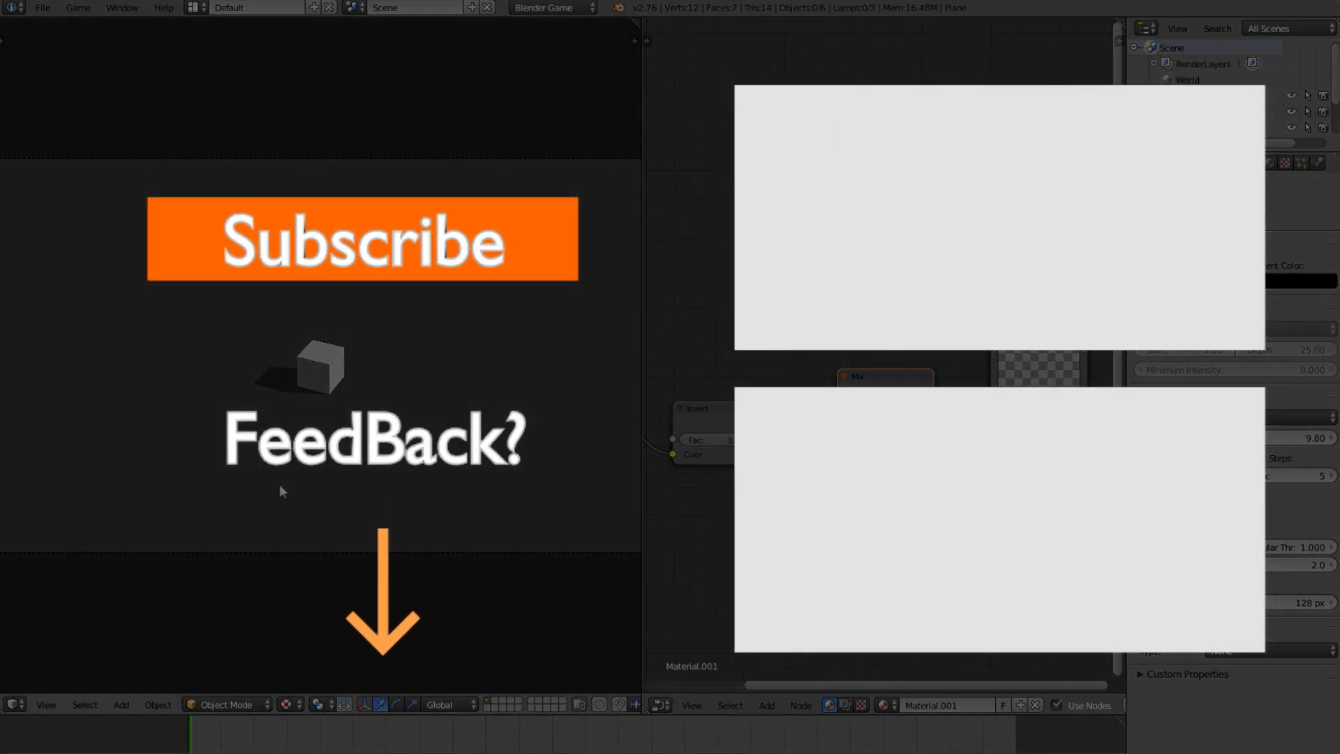
key(Escape)
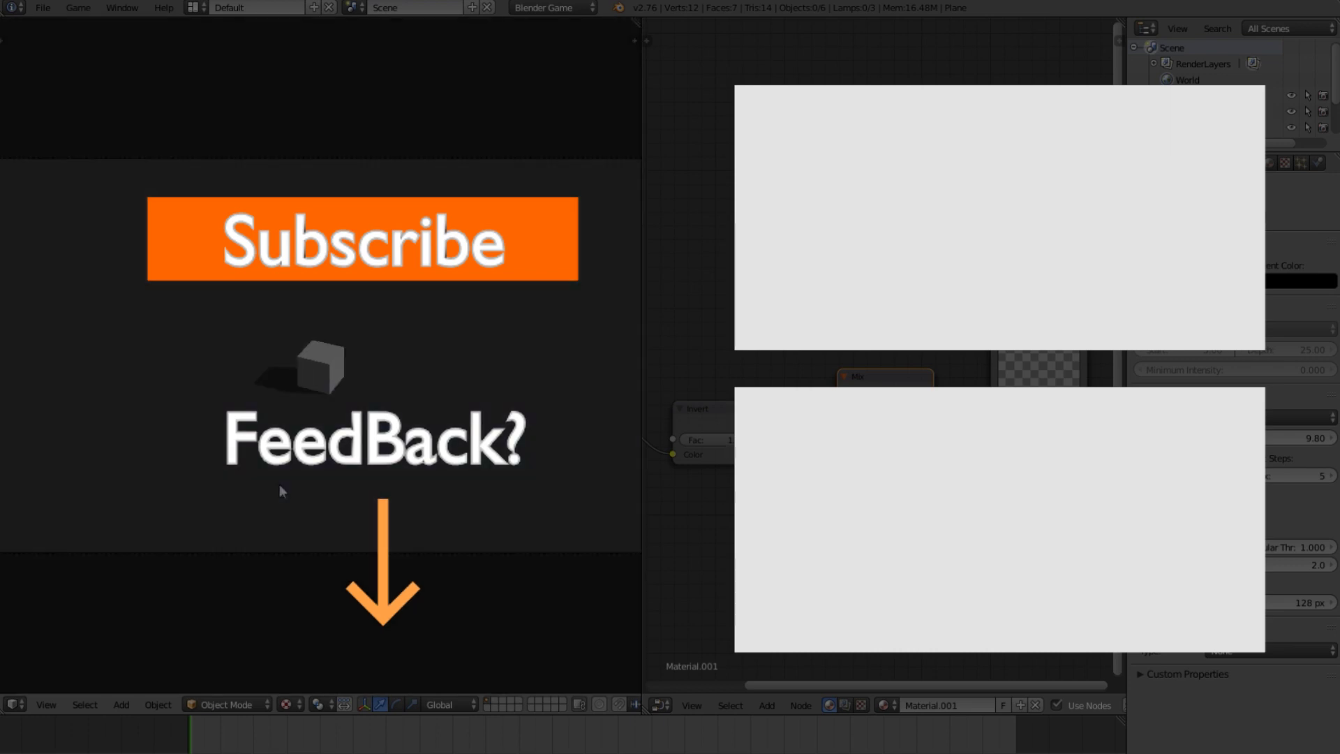